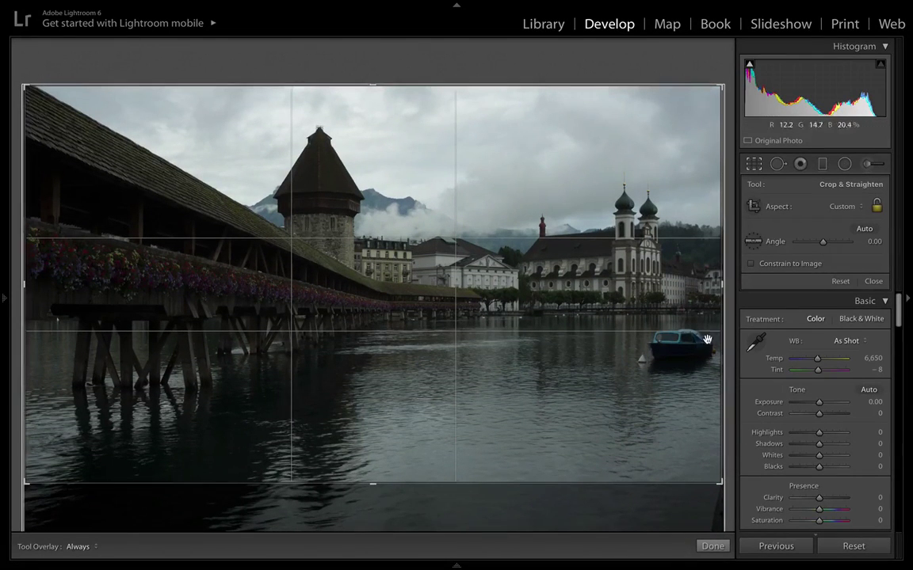
Step: Trim the crop frame slightly at the photo's right, left and upper edges and apply the crop
{"action": "left_click_drag", "start_coordinate": [719, 285], "coordinate": [721, 285]}
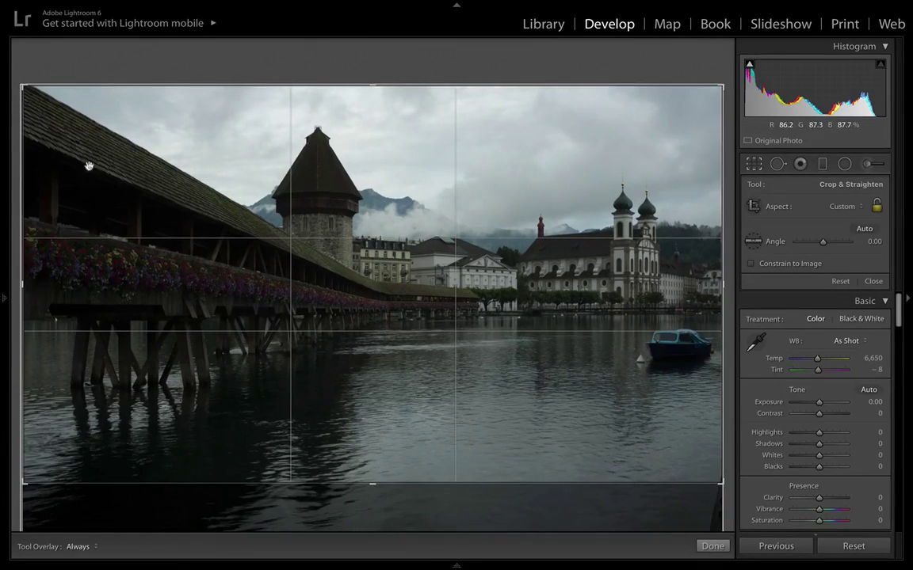
{"action": "left_click_drag", "start_coordinate": [20, 271], "coordinate": [21, 283]}
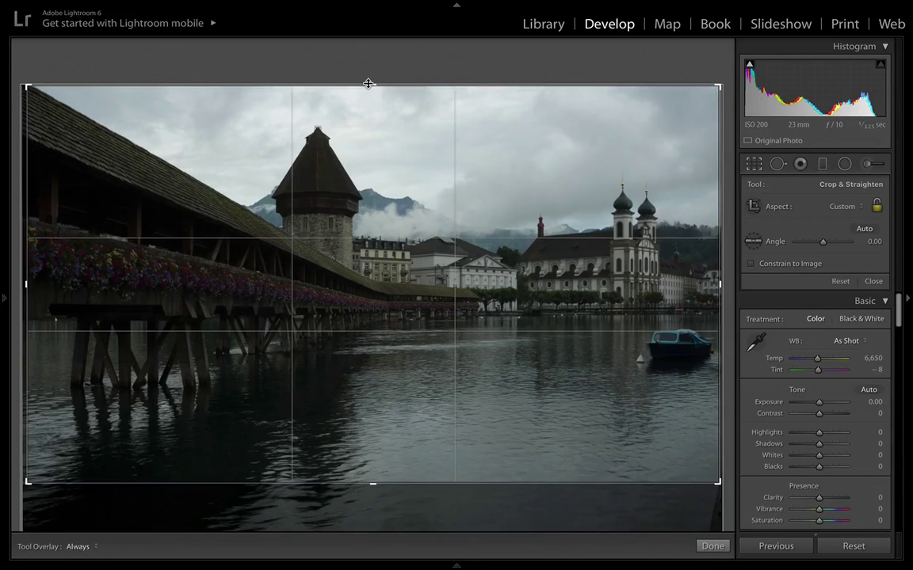
{"action": "left_click_drag", "start_coordinate": [369, 84], "coordinate": [370, 85]}
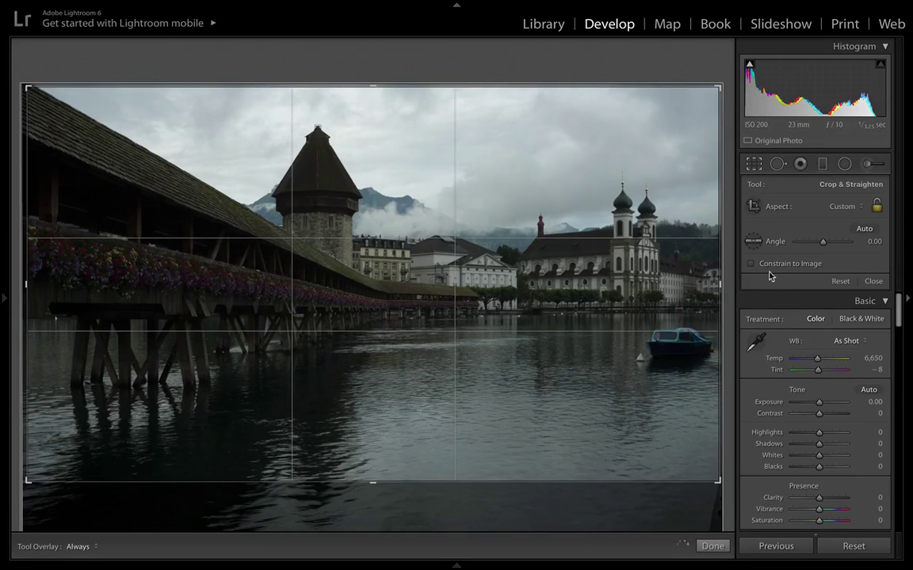
{"action": "key", "text": "r"}
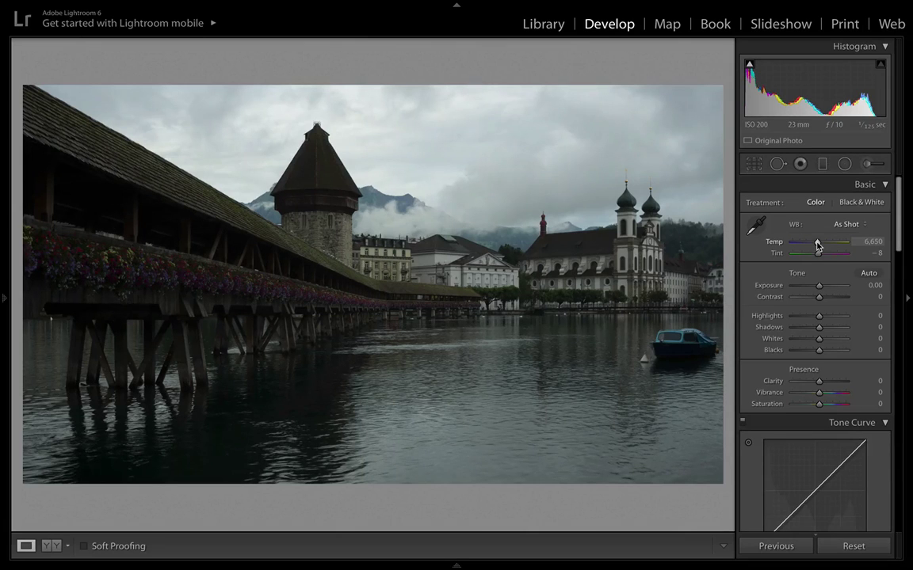
Step: Warm the white balance temperature to 7,294 and raise the Exposure to +0.27
{"action": "mouse_move", "coordinate": [818, 245]}
{"action": "left_mouse_down"}
{"action": "mouse_move", "coordinate": [854, 248]}
{"action": "mouse_move", "coordinate": [822, 245]}
{"action": "left_mouse_up"}
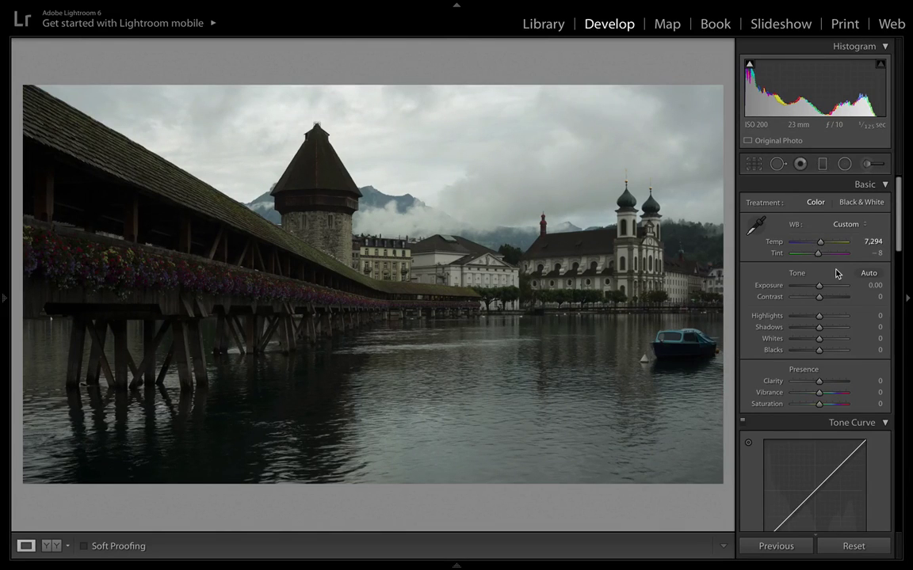
{"action": "scroll", "coordinate": [836, 273], "scroll_direction": "down", "scroll_amount": 2}
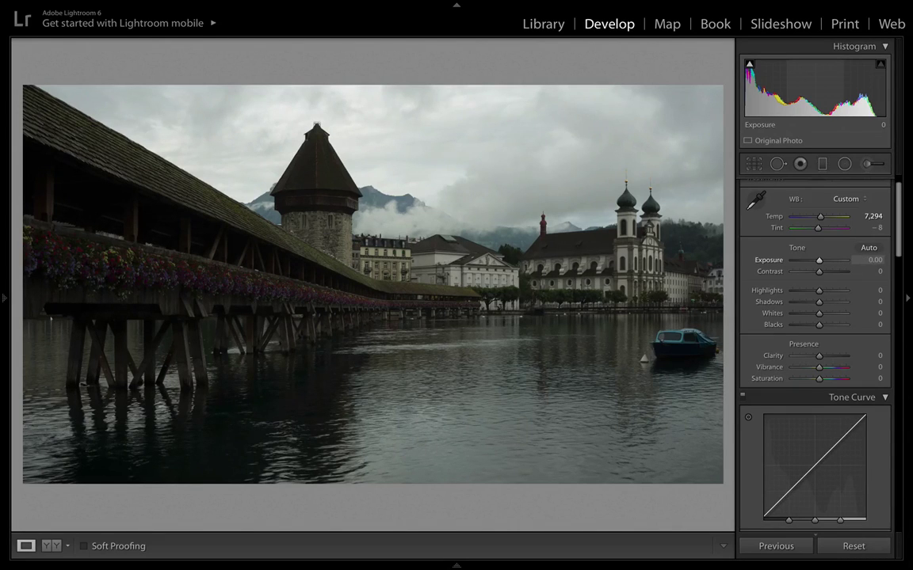
{"action": "left_click_drag", "start_coordinate": [871, 260], "coordinate": [869, 260]}
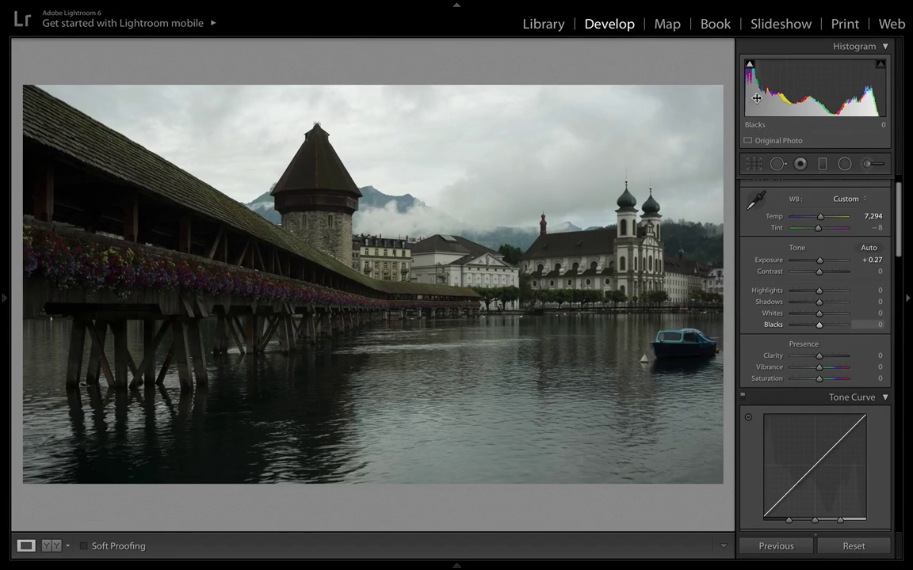
Step: Increase the photo's Contrast to +24
{"action": "scroll", "coordinate": [853, 305], "scroll_direction": "down", "scroll_amount": 1}
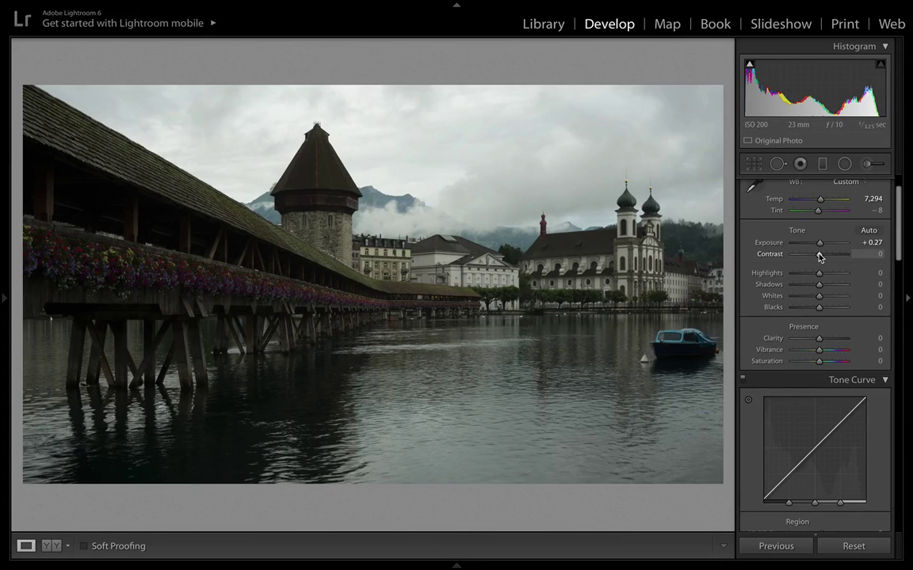
{"action": "left_click_drag", "start_coordinate": [819, 256], "coordinate": [824, 262]}
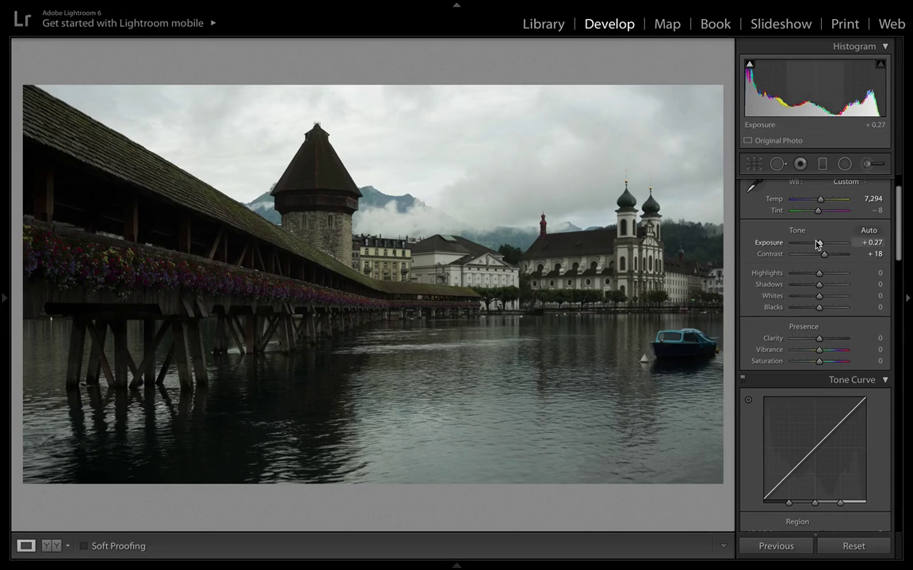
{"action": "left_click_drag", "start_coordinate": [822, 251], "coordinate": [825, 259]}
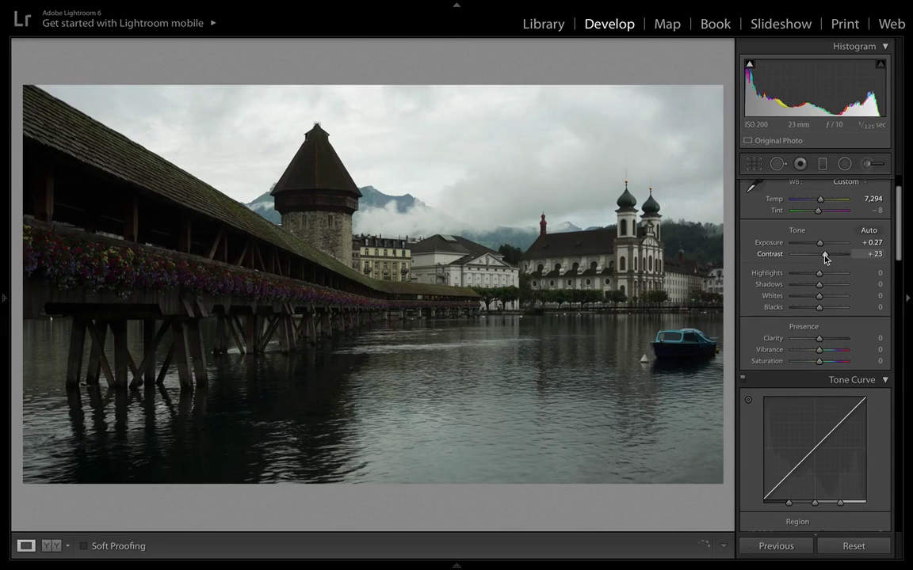
{"action": "left_click_drag", "start_coordinate": [824, 258], "coordinate": [826, 257]}
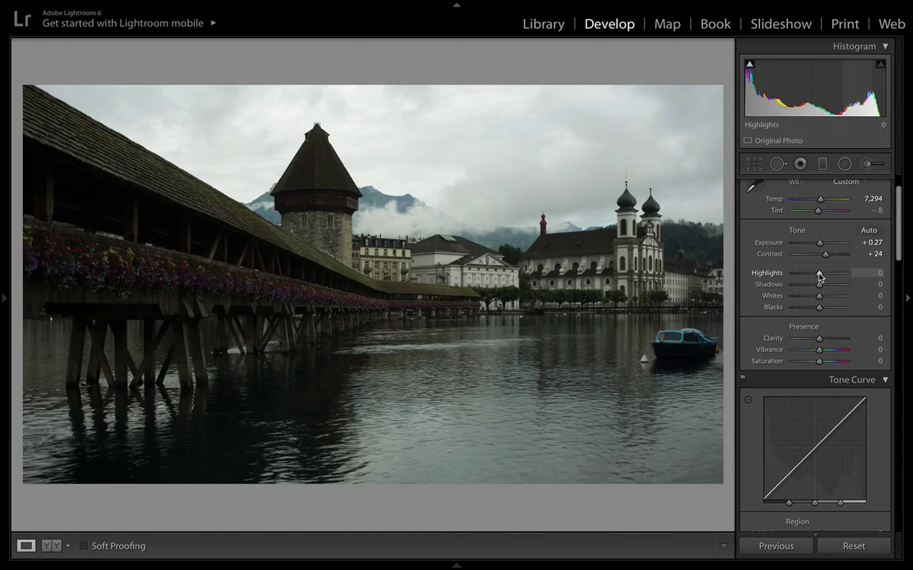
Step: Lower the basic tone Highlights to -66 and lift the Shadows to +83
{"action": "mouse_move", "coordinate": [820, 275]}
{"action": "left_mouse_down"}
{"action": "mouse_move", "coordinate": [784, 273]}
{"action": "mouse_move", "coordinate": [802, 274]}
{"action": "left_mouse_up"}
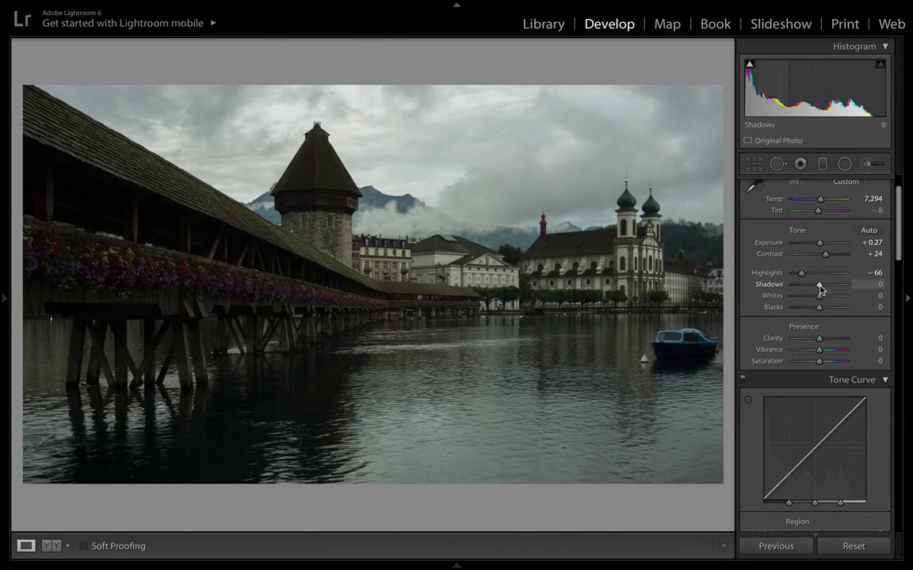
{"action": "left_click_drag", "start_coordinate": [820, 290], "coordinate": [835, 290]}
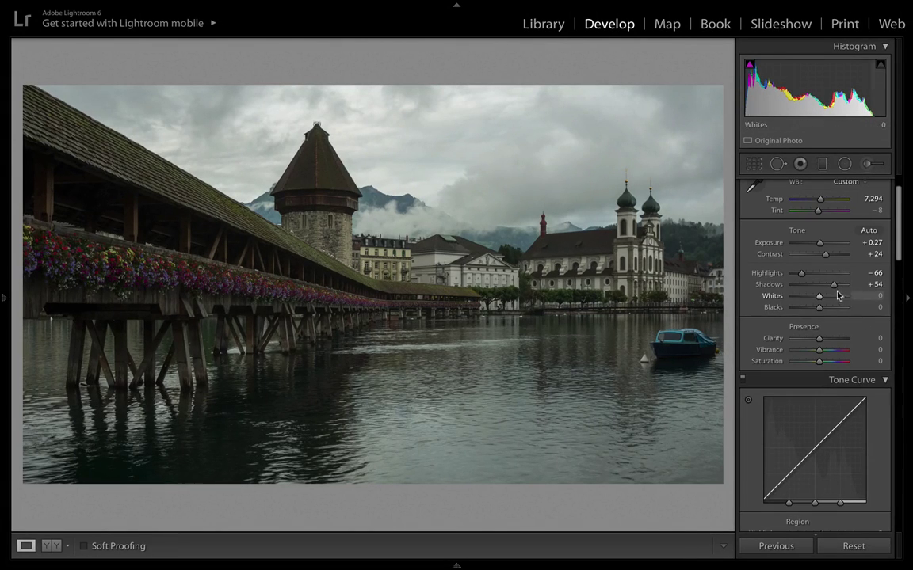
{"action": "left_click_drag", "start_coordinate": [835, 290], "coordinate": [843, 291]}
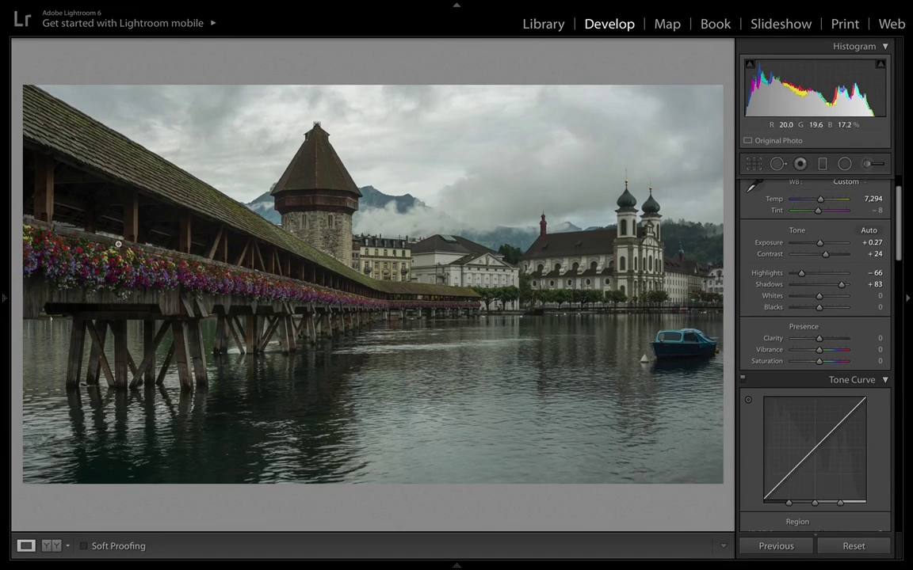
Step: Raise the basic tone Whites to +52 and the Blacks to +41
{"action": "scroll", "coordinate": [827, 317], "scroll_direction": "down", "scroll_amount": 2}
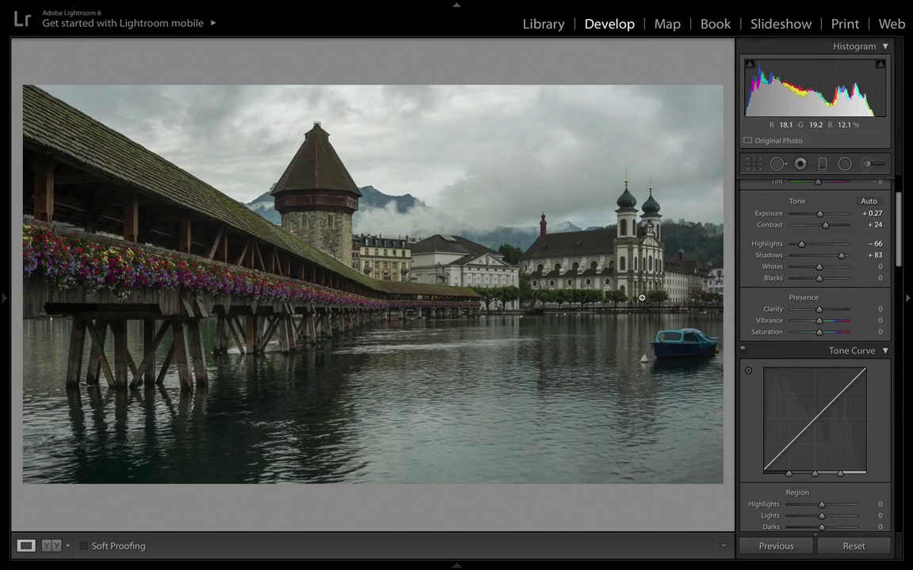
{"action": "left_click_drag", "start_coordinate": [819, 272], "coordinate": [826, 270]}
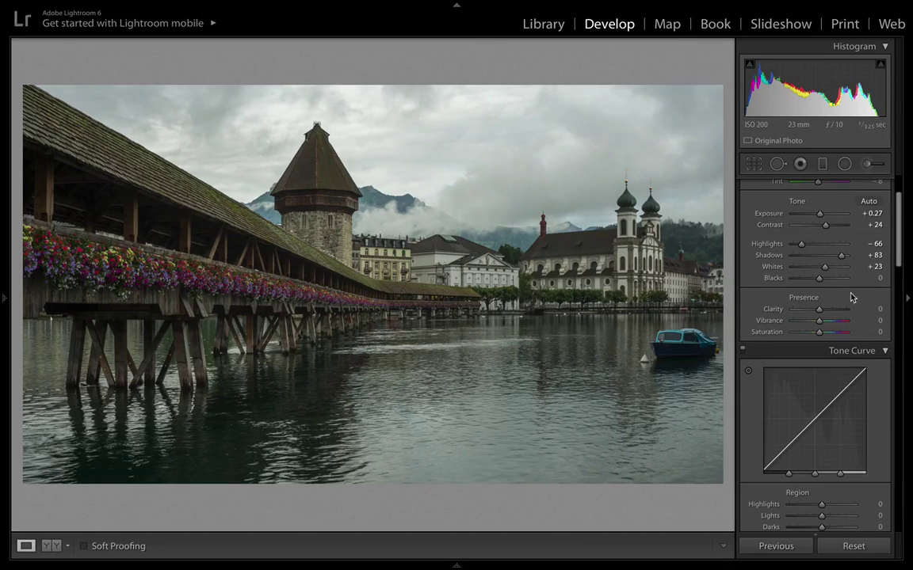
{"action": "left_click_drag", "start_coordinate": [824, 267], "coordinate": [827, 267]}
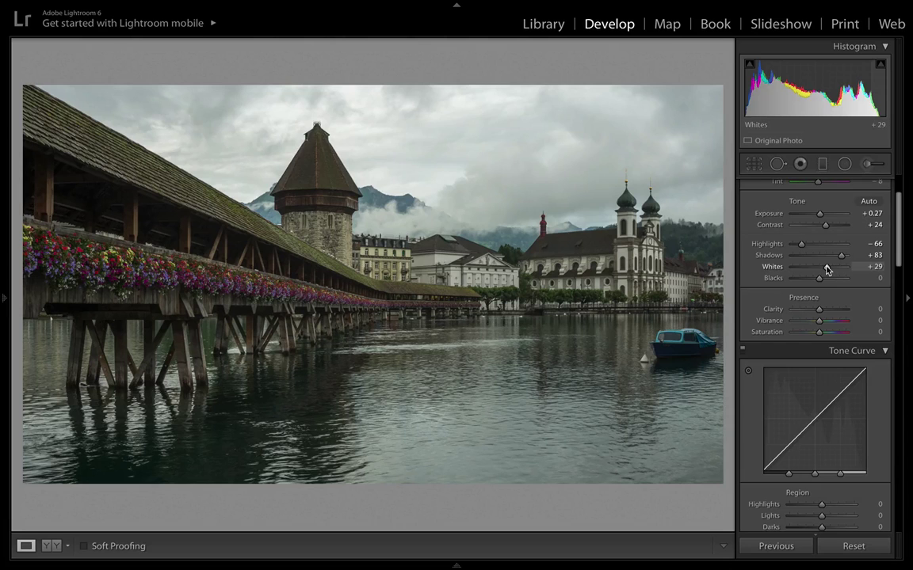
{"action": "left_click_drag", "start_coordinate": [827, 269], "coordinate": [832, 268]}
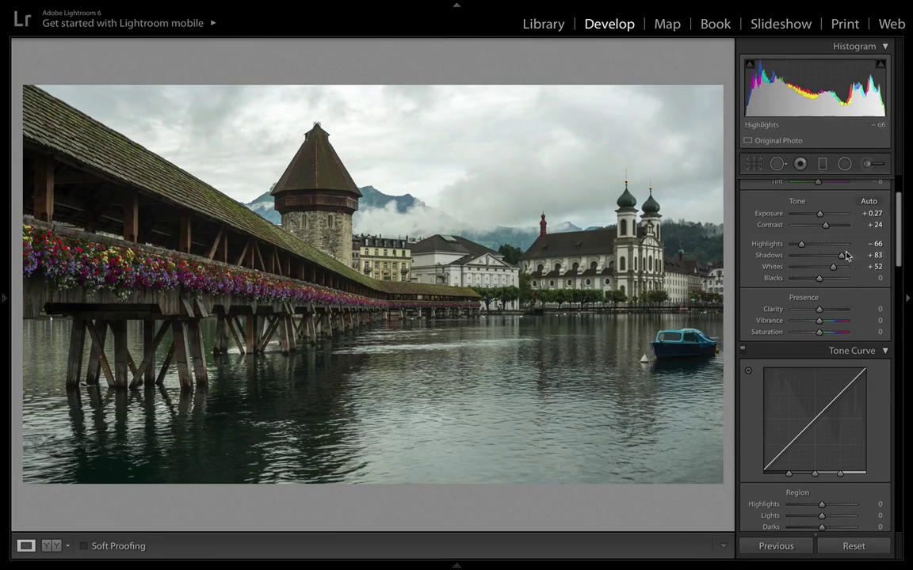
{"action": "scroll", "coordinate": [842, 252], "scroll_direction": "down", "scroll_amount": 1}
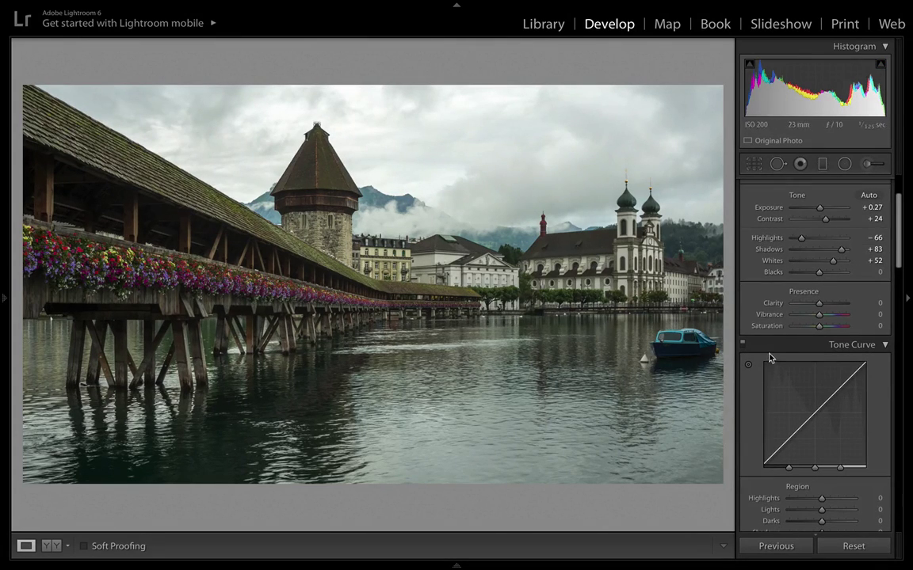
{"action": "left_click_drag", "start_coordinate": [819, 272], "coordinate": [828, 275]}
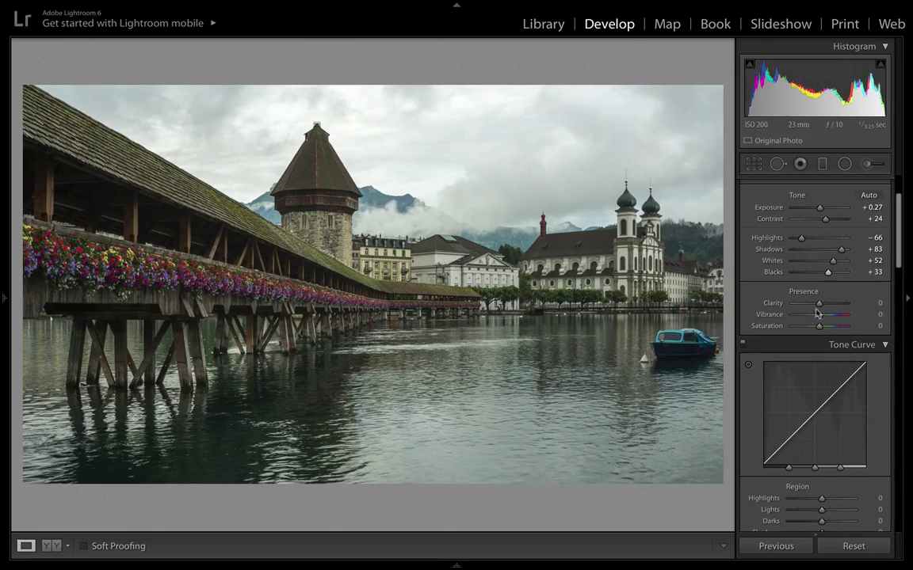
{"action": "scroll", "coordinate": [820, 305], "scroll_direction": "down", "scroll_amount": 2}
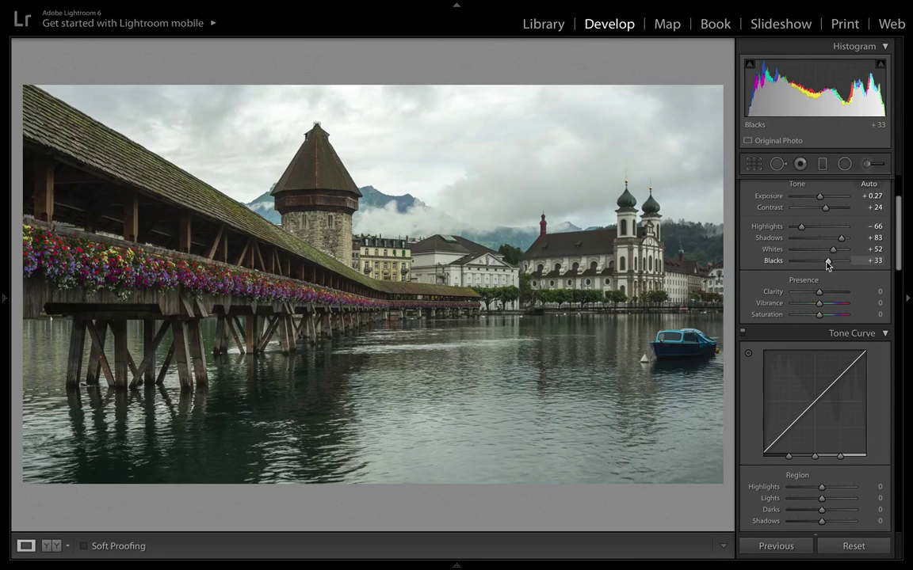
{"action": "left_click_drag", "start_coordinate": [827, 263], "coordinate": [829, 266]}
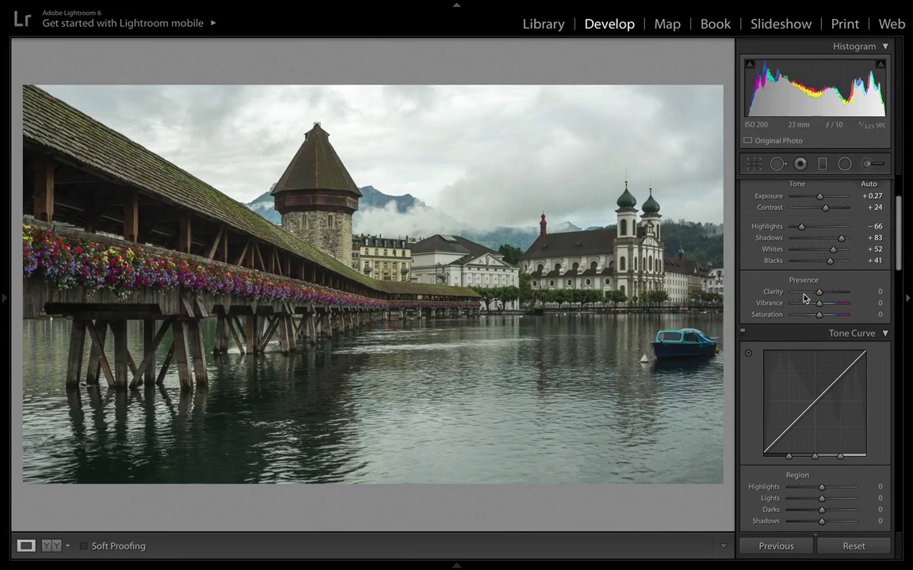
Step: Set the photo's presence adjustments to Clarity +35, Vibrance +52 and Saturation +10
{"action": "scroll", "coordinate": [804, 300], "scroll_direction": "down", "scroll_amount": 1}
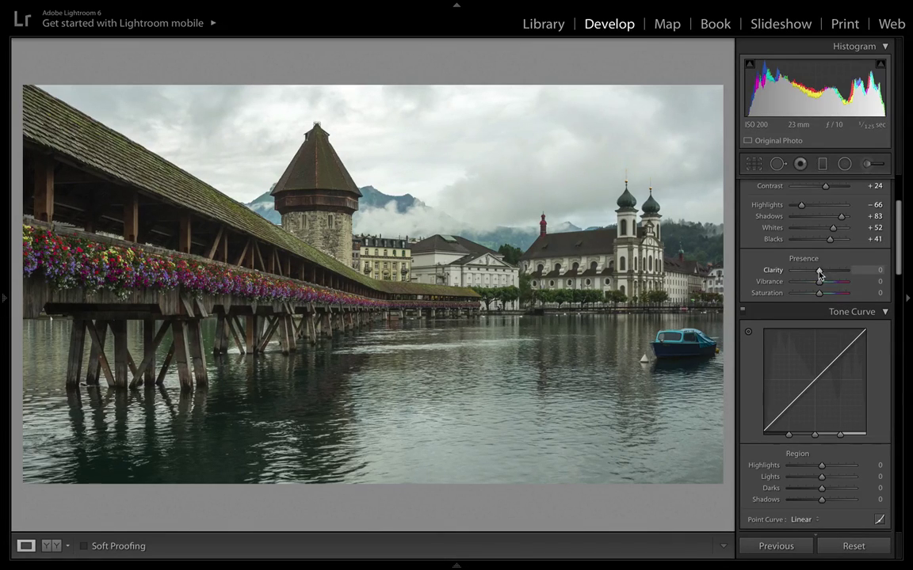
{"action": "left_click_drag", "start_coordinate": [820, 274], "coordinate": [828, 281]}
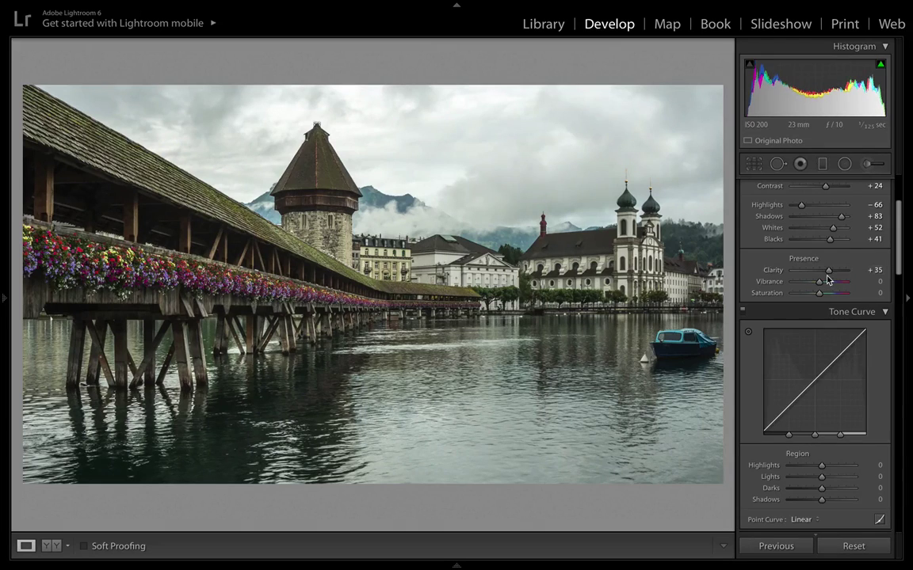
{"action": "scroll", "coordinate": [828, 280], "scroll_direction": "down", "scroll_amount": 2}
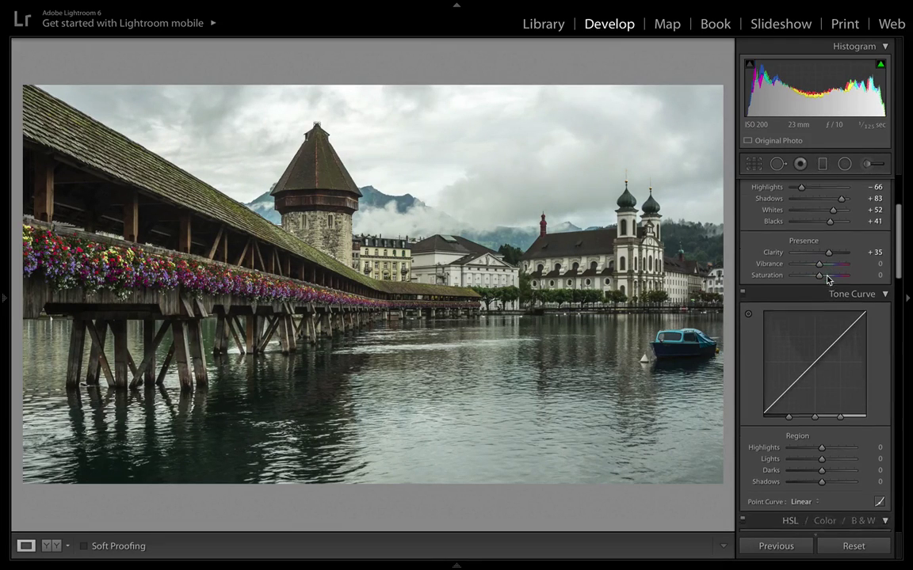
{"action": "left_click_drag", "start_coordinate": [819, 259], "coordinate": [833, 260]}
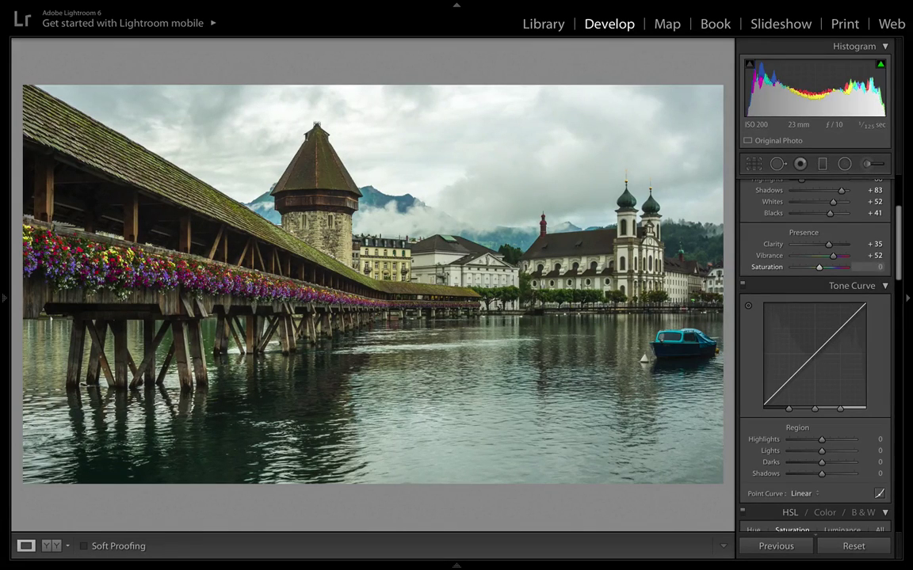
{"action": "left_click_drag", "start_coordinate": [819, 267], "coordinate": [821, 267]}
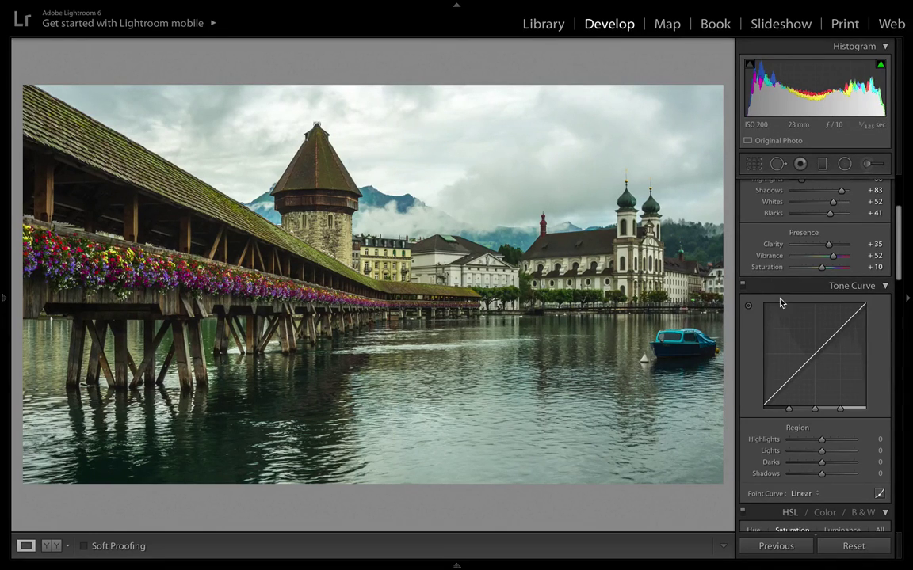
Step: Raise the HSL saturation of individual colours: Red to +38, Orange to +15 and Yellow to +37
{"action": "scroll", "coordinate": [780, 299], "scroll_direction": "down", "scroll_amount": 3}
{"action": "scroll", "coordinate": [781, 299], "scroll_direction": "up", "scroll_amount": 1}
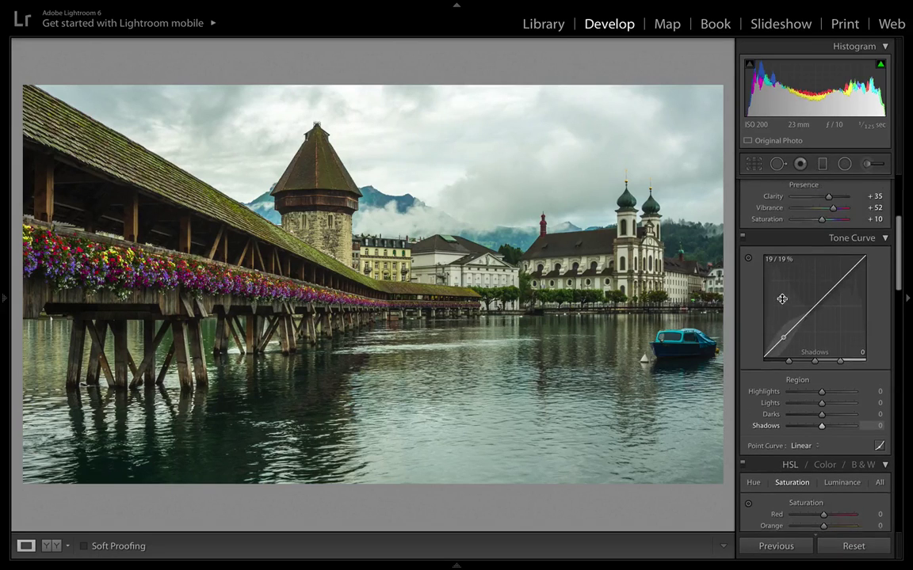
{"action": "scroll", "coordinate": [842, 481], "scroll_direction": "down", "scroll_amount": 2}
{"action": "scroll", "coordinate": [842, 481], "scroll_direction": "down", "scroll_amount": 3}
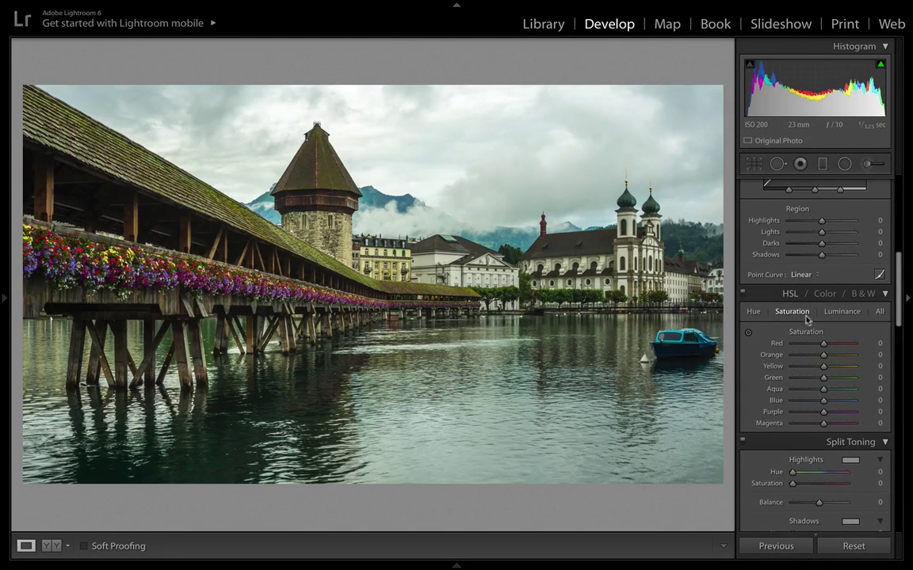
{"action": "scroll", "coordinate": [821, 350], "scroll_direction": "down", "scroll_amount": 1}
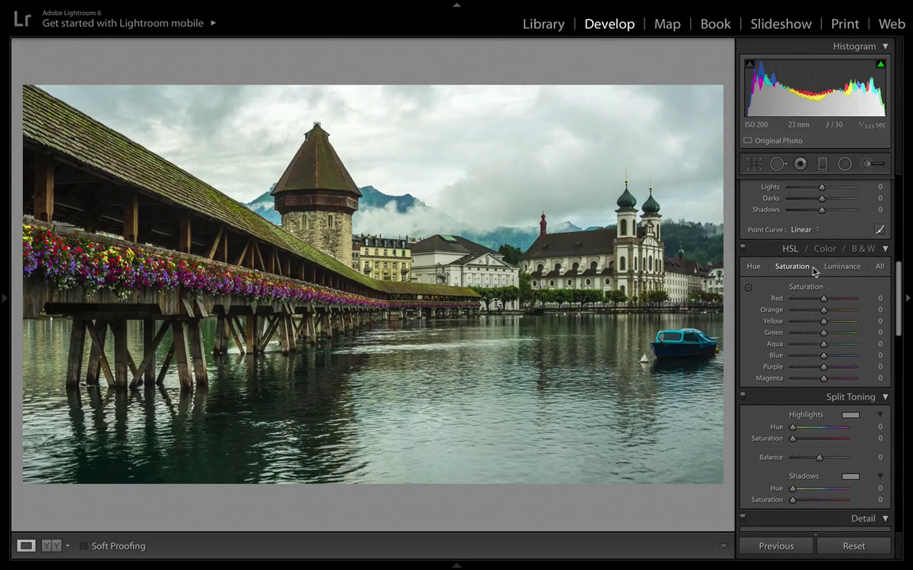
{"action": "left_click", "coordinate": [840, 267]}
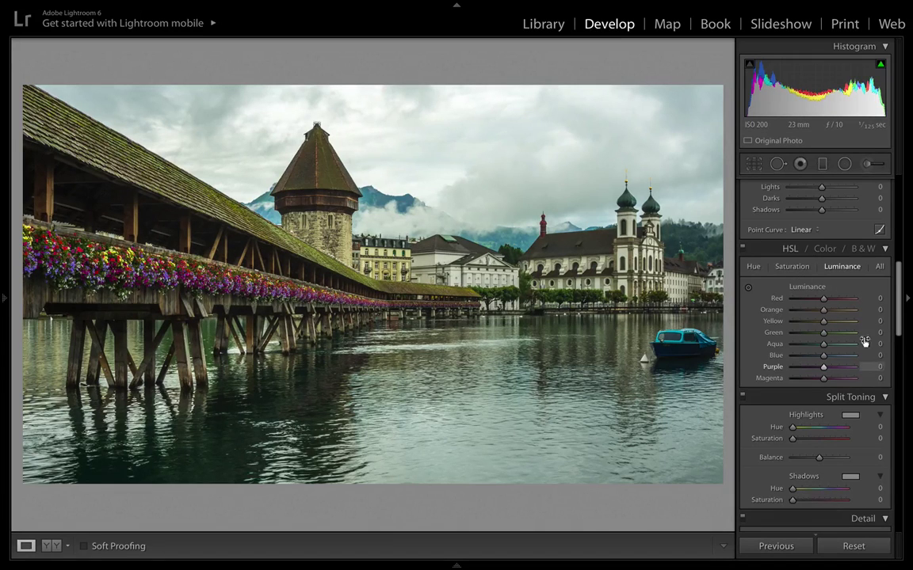
{"action": "left_click", "coordinate": [790, 270]}
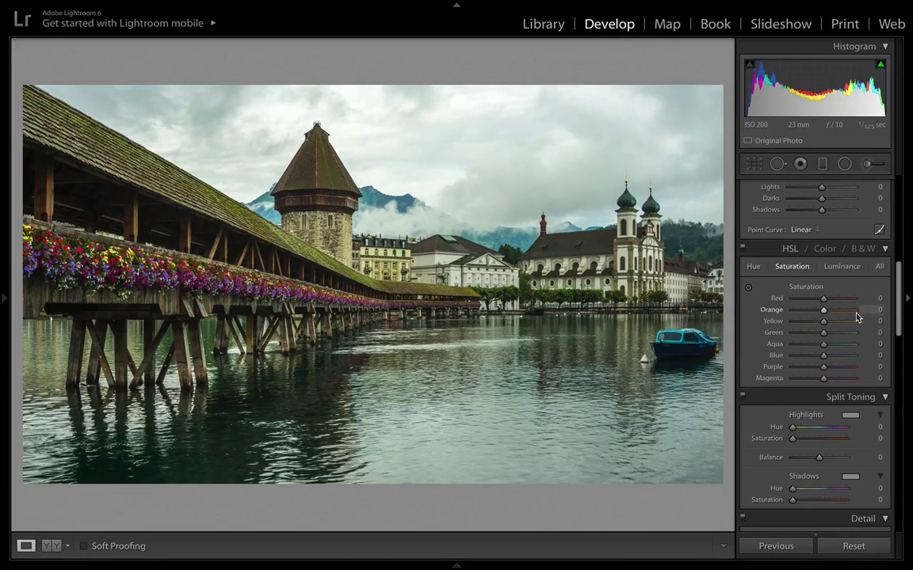
{"action": "scroll", "coordinate": [855, 315], "scroll_direction": "down", "scroll_amount": 1}
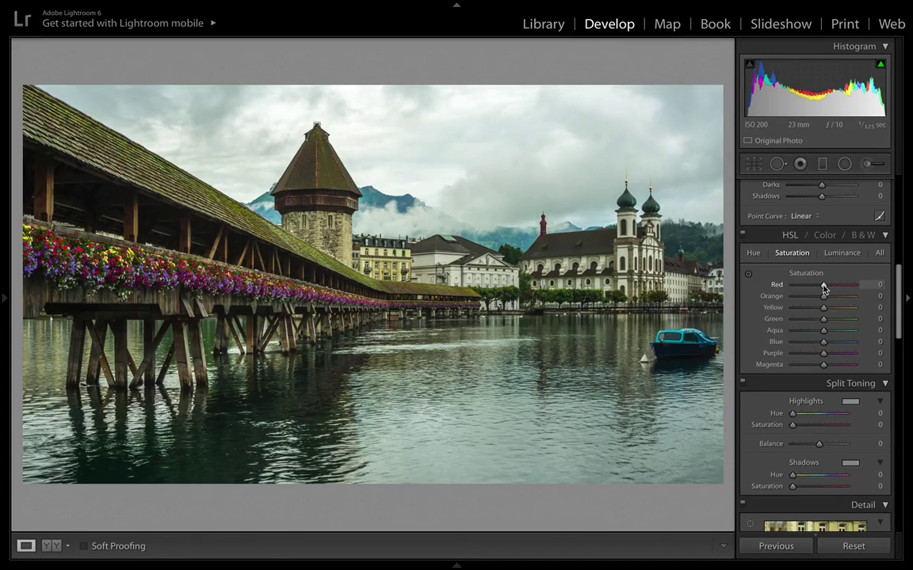
{"action": "left_click_drag", "start_coordinate": [824, 289], "coordinate": [828, 288]}
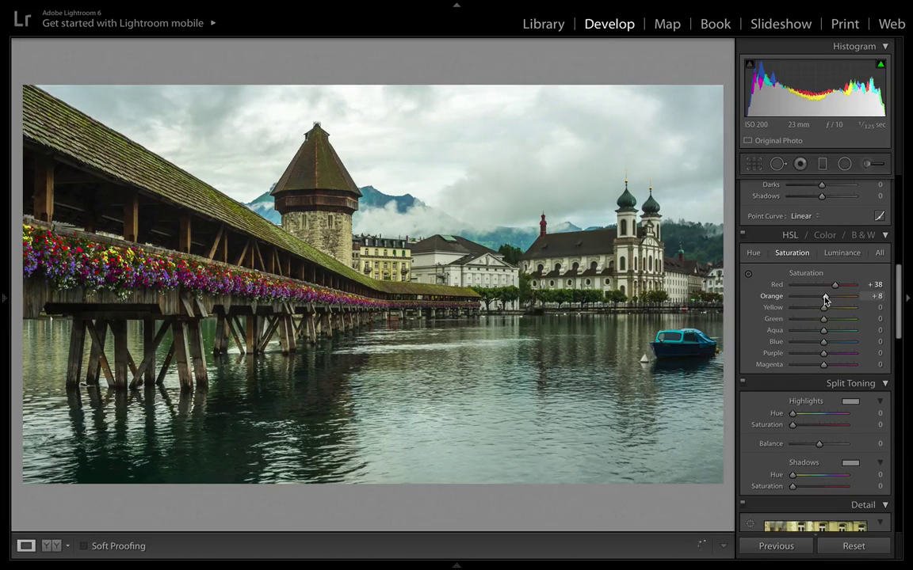
{"action": "left_click_drag", "start_coordinate": [824, 300], "coordinate": [825, 310]}
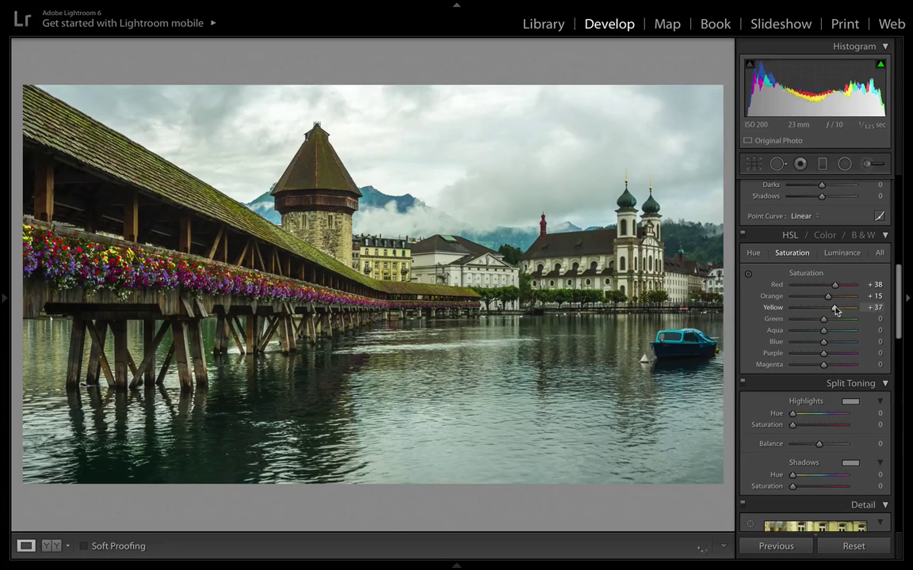
Step: Set the HSL saturation of Yellow to +18, Green to +59 and Aqua to +26
{"action": "left_click_drag", "start_coordinate": [826, 310], "coordinate": [832, 310]}
{"action": "left_click_drag", "start_coordinate": [834, 309], "coordinate": [833, 309]}
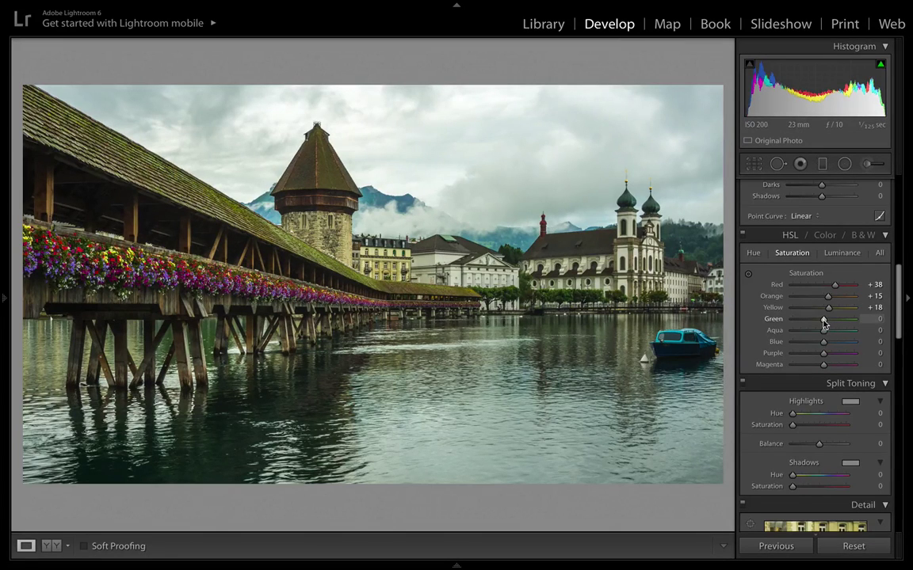
{"action": "left_click_drag", "start_coordinate": [822, 321], "coordinate": [842, 330]}
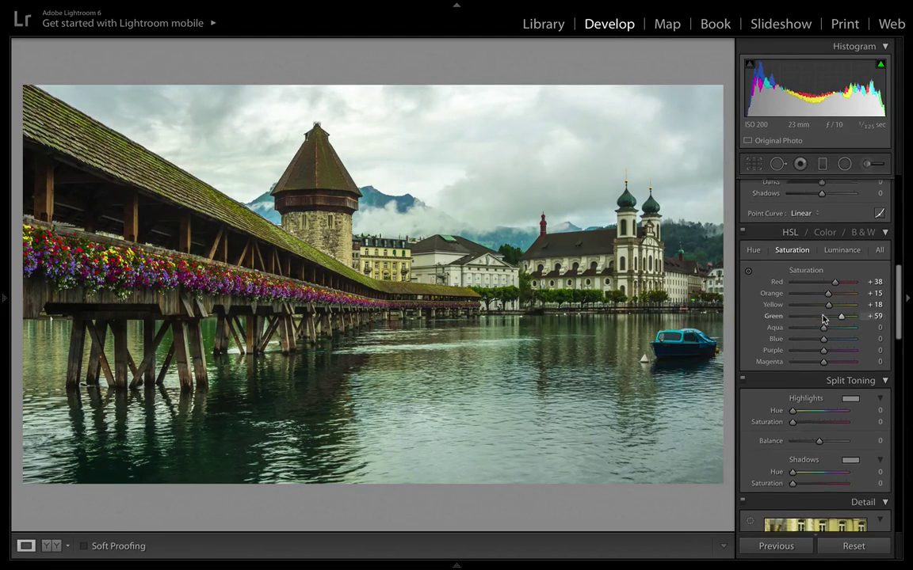
{"action": "scroll", "coordinate": [824, 317], "scroll_direction": "down", "scroll_amount": 2}
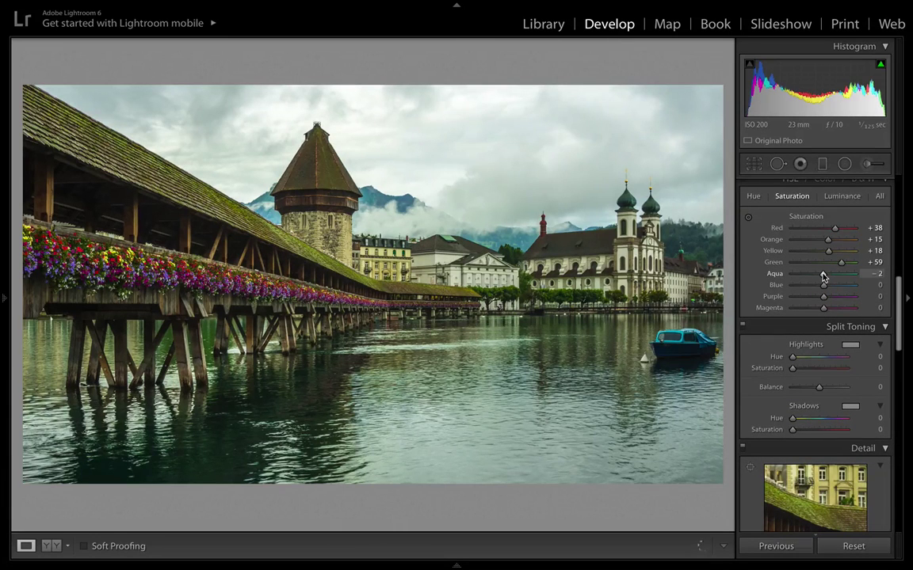
{"action": "mouse_move", "coordinate": [824, 277]}
{"action": "left_mouse_down"}
{"action": "mouse_move", "coordinate": [851, 275]}
{"action": "mouse_move", "coordinate": [796, 275]}
{"action": "mouse_move", "coordinate": [862, 280]}
{"action": "mouse_move", "coordinate": [795, 283]}
{"action": "mouse_move", "coordinate": [889, 284]}
{"action": "mouse_move", "coordinate": [830, 288]}
{"action": "left_mouse_up"}
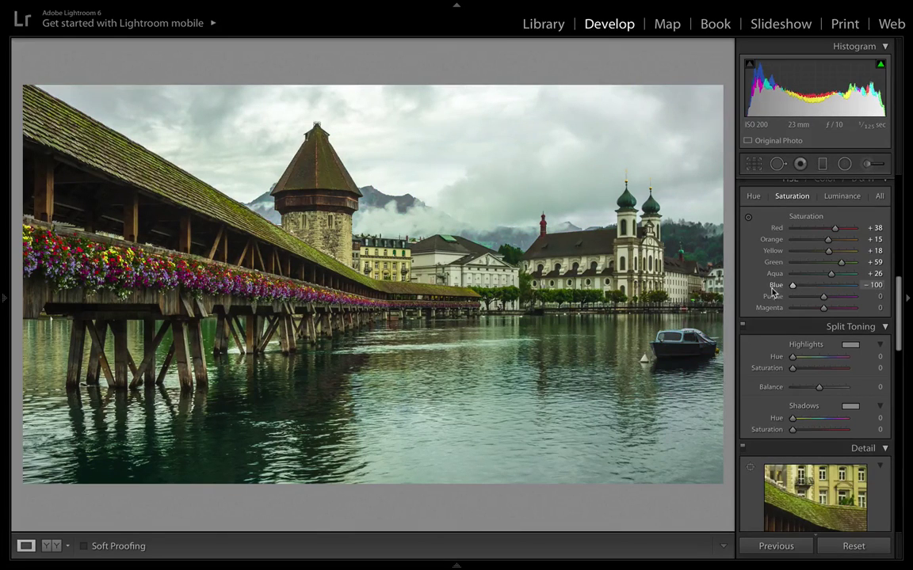
Step: Raise the HSL saturation of Blue to +16, Purple to +17 and Magenta to +21
{"action": "mouse_move", "coordinate": [824, 287]}
{"action": "left_mouse_down"}
{"action": "mouse_move", "coordinate": [909, 305]}
{"action": "mouse_move", "coordinate": [740, 299]}
{"action": "mouse_move", "coordinate": [876, 284]}
{"action": "mouse_move", "coordinate": [782, 291]}
{"action": "mouse_move", "coordinate": [872, 289]}
{"action": "mouse_move", "coordinate": [804, 290]}
{"action": "mouse_move", "coordinate": [838, 287]}
{"action": "mouse_move", "coordinate": [826, 293]}
{"action": "left_mouse_up"}
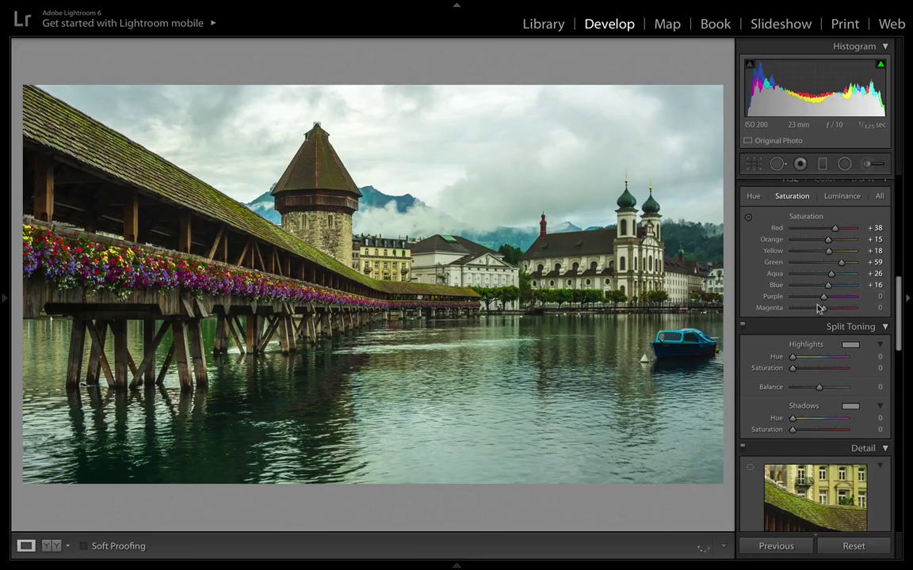
{"action": "mouse_move", "coordinate": [824, 298]}
{"action": "left_mouse_down"}
{"action": "mouse_move", "coordinate": [853, 298]}
{"action": "mouse_move", "coordinate": [761, 298]}
{"action": "mouse_move", "coordinate": [828, 299]}
{"action": "left_mouse_up"}
{"action": "mouse_move", "coordinate": [824, 312]}
{"action": "left_mouse_down"}
{"action": "mouse_move", "coordinate": [780, 311]}
{"action": "mouse_move", "coordinate": [877, 315]}
{"action": "mouse_move", "coordinate": [790, 309]}
{"action": "mouse_move", "coordinate": [839, 309]}
{"action": "mouse_move", "coordinate": [830, 309]}
{"action": "left_mouse_up"}
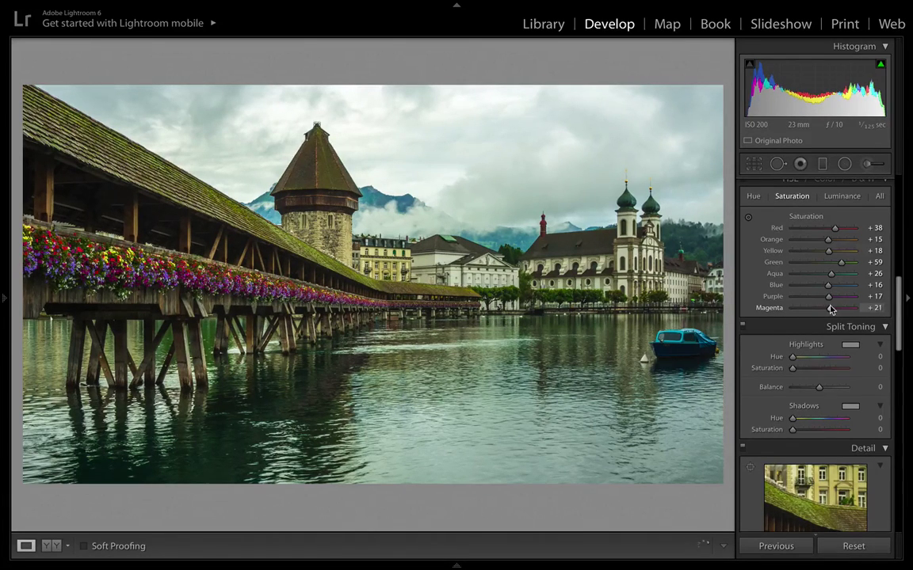
Step: Compare the edited photo with the warm-toned version in the Library grid, and reopen the edited photo in Develop
{"action": "scroll", "coordinate": [830, 309], "scroll_direction": "down", "scroll_amount": 3}
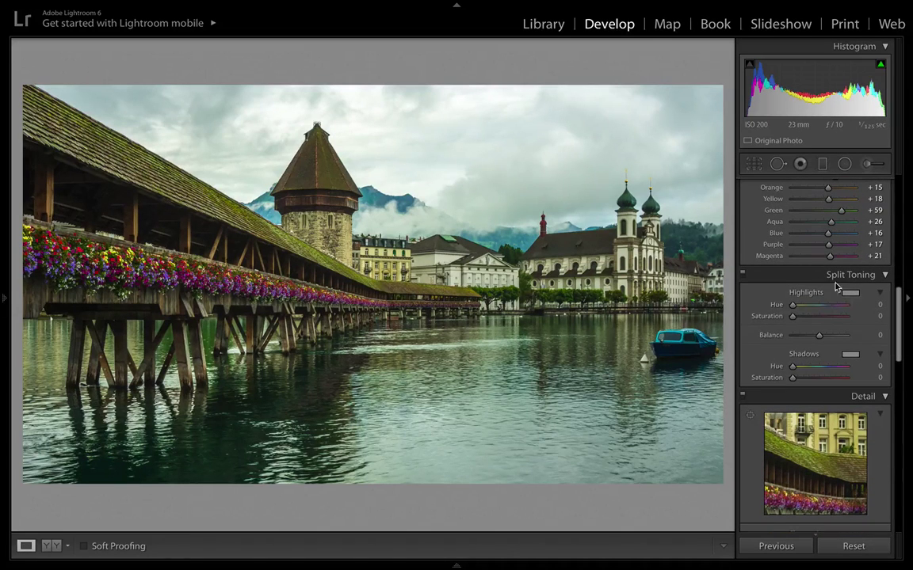
{"action": "scroll", "coordinate": [842, 354], "scroll_direction": "down", "scroll_amount": 2}
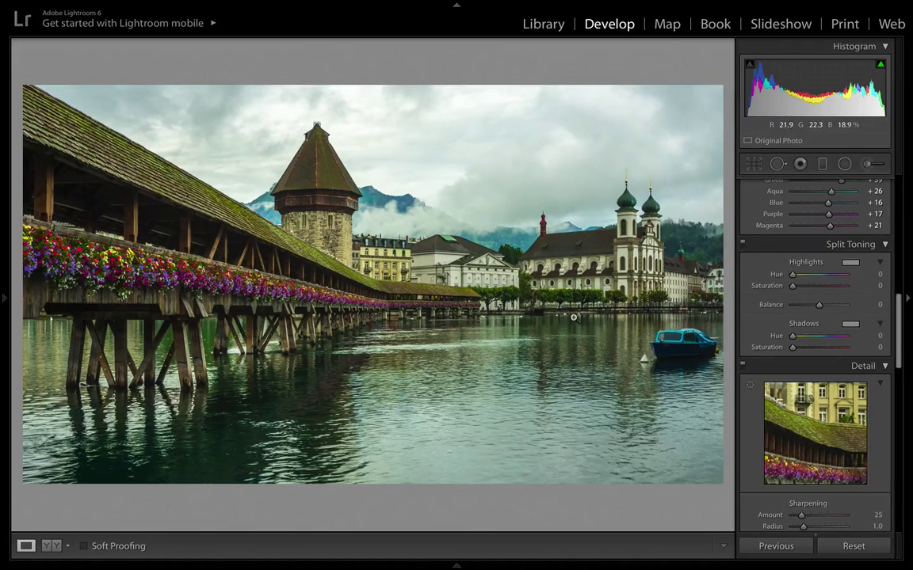
{"action": "left_click", "coordinate": [540, 24]}
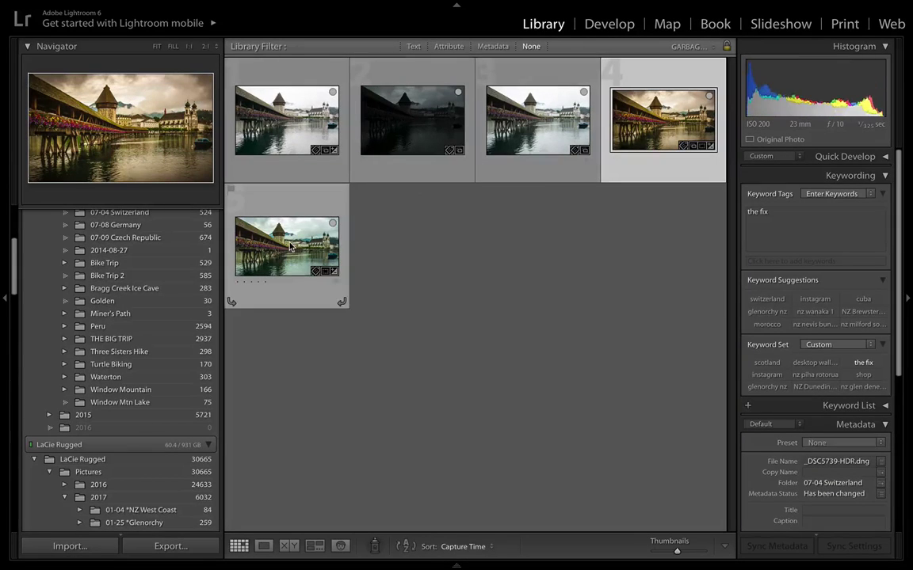
{"action": "left_click", "coordinate": [663, 117]}
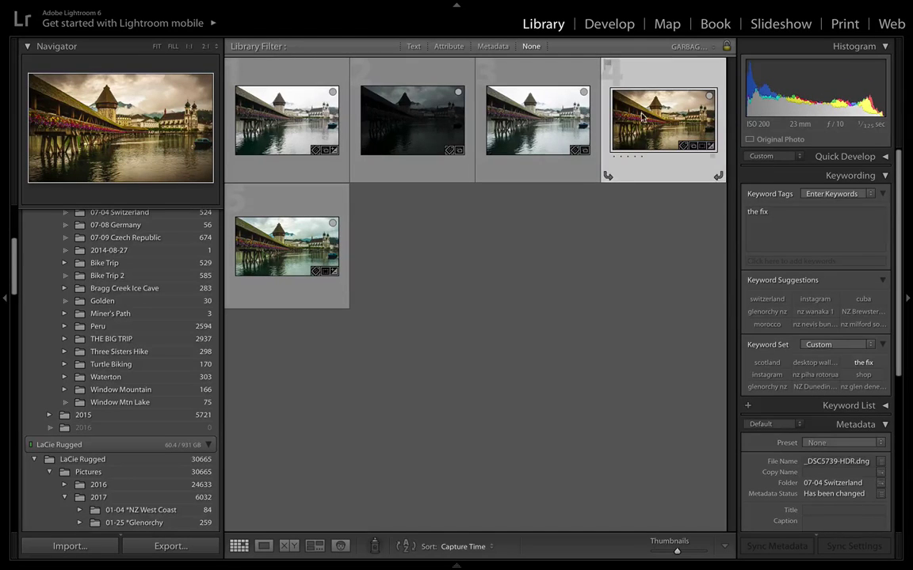
{"action": "left_click", "coordinate": [277, 263]}
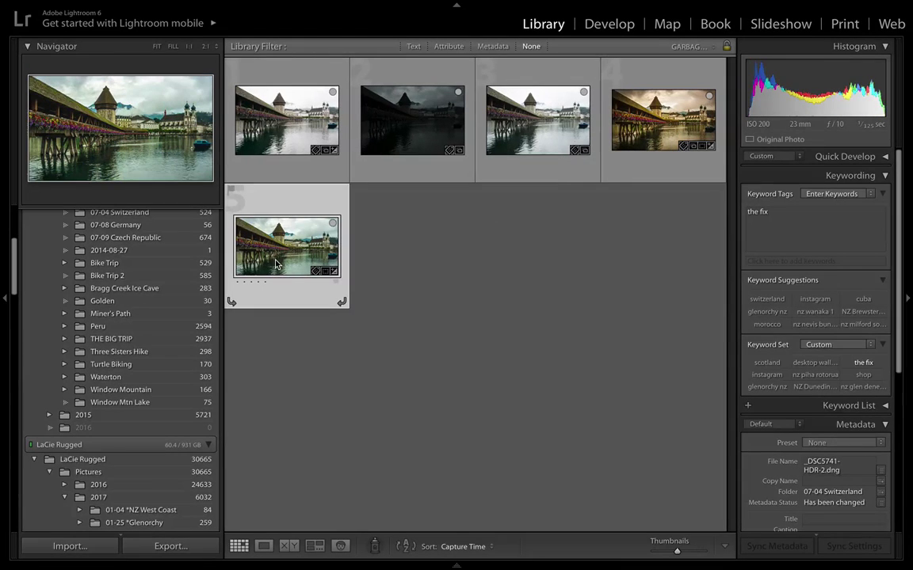
{"action": "key", "text": "d"}
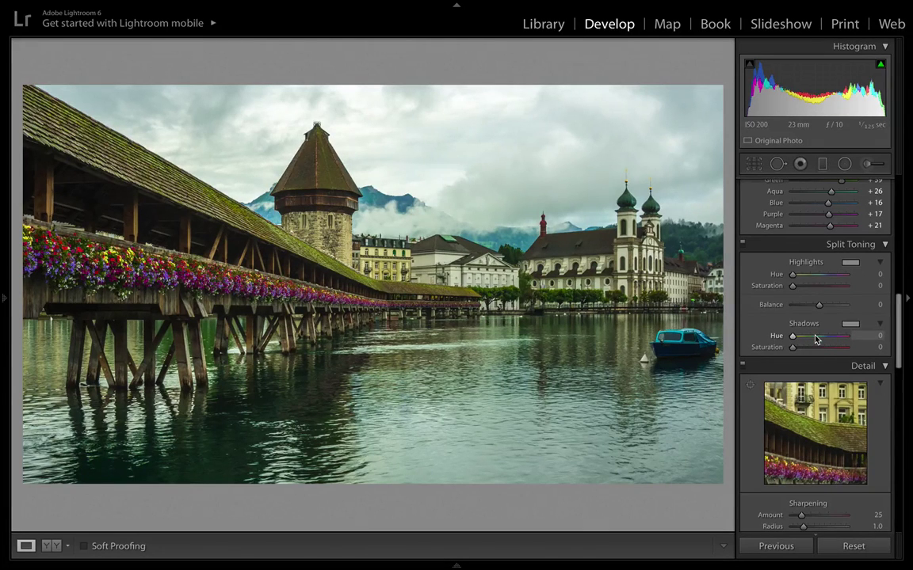
Step: Pick a yellow split-toning colour for the highlights with Hue 53 and Saturation 67
{"action": "left_click", "coordinate": [848, 263]}
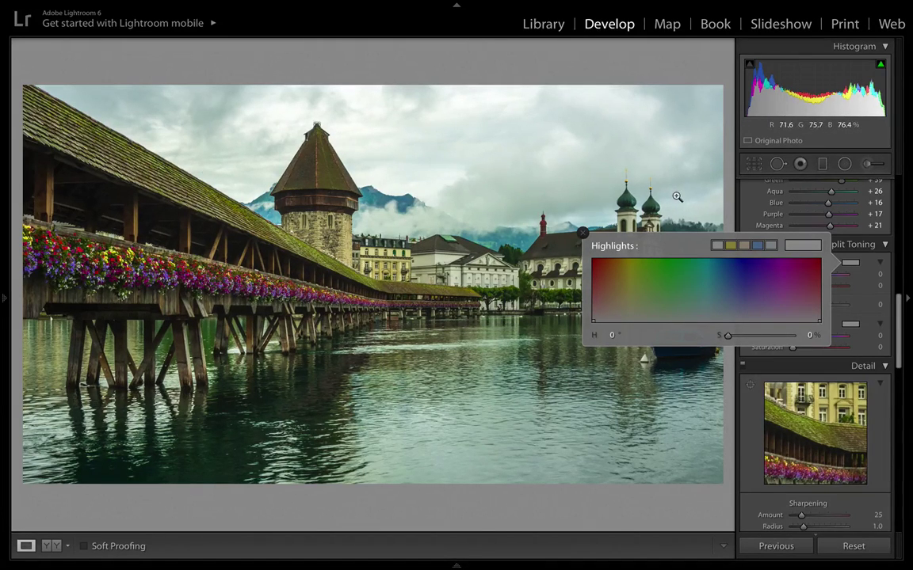
{"action": "left_click", "coordinate": [626, 298]}
{"action": "mouse_move", "coordinate": [626, 298]}
{"action": "left_mouse_down"}
{"action": "mouse_move", "coordinate": [618, 300]}
{"action": "mouse_move", "coordinate": [636, 302]}
{"action": "mouse_move", "coordinate": [600, 300]}
{"action": "mouse_move", "coordinate": [708, 315]}
{"action": "mouse_move", "coordinate": [686, 296]}
{"action": "mouse_move", "coordinate": [689, 255]}
{"action": "mouse_move", "coordinate": [680, 323]}
{"action": "mouse_move", "coordinate": [696, 281]}
{"action": "mouse_move", "coordinate": [608, 297]}
{"action": "mouse_move", "coordinate": [617, 305]}
{"action": "left_mouse_up"}
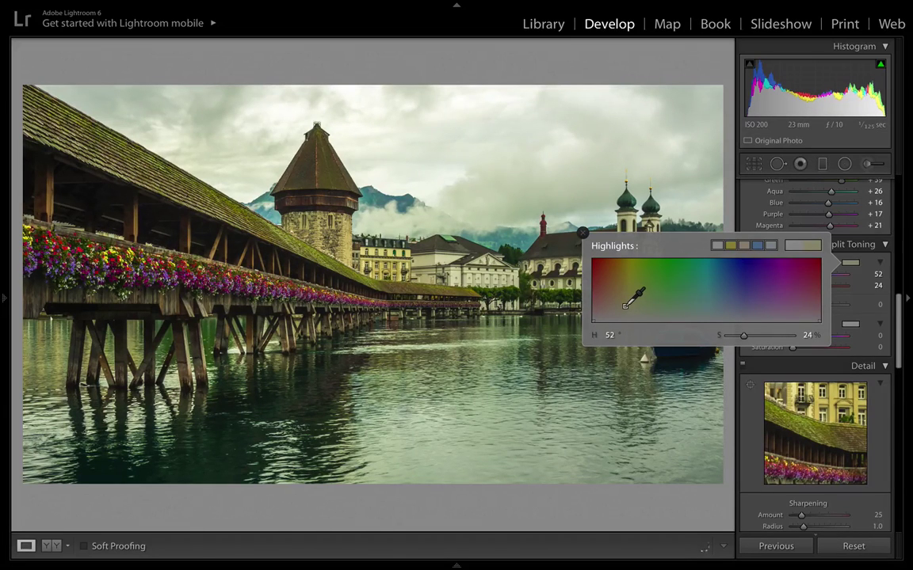
{"action": "left_click_drag", "start_coordinate": [625, 306], "coordinate": [624, 279]}
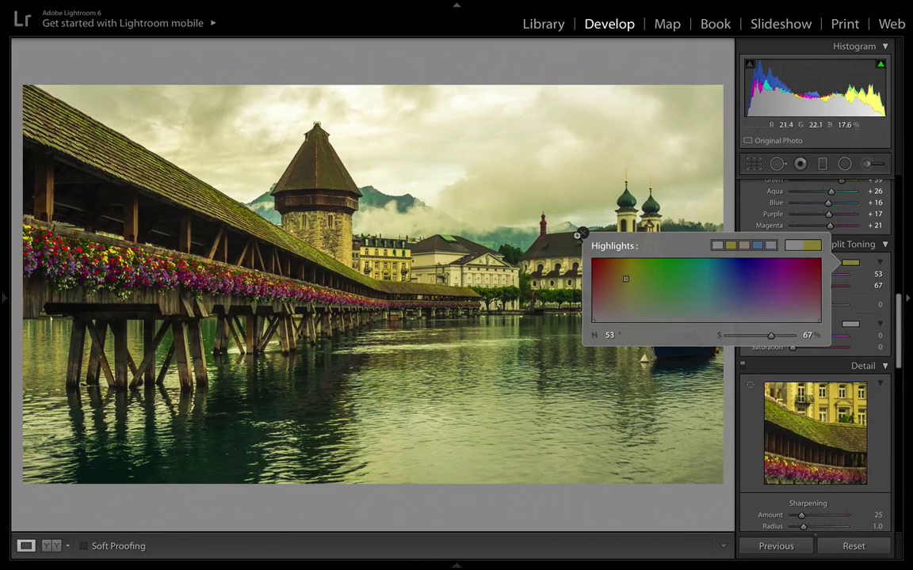
{"action": "left_click", "coordinate": [523, 210]}
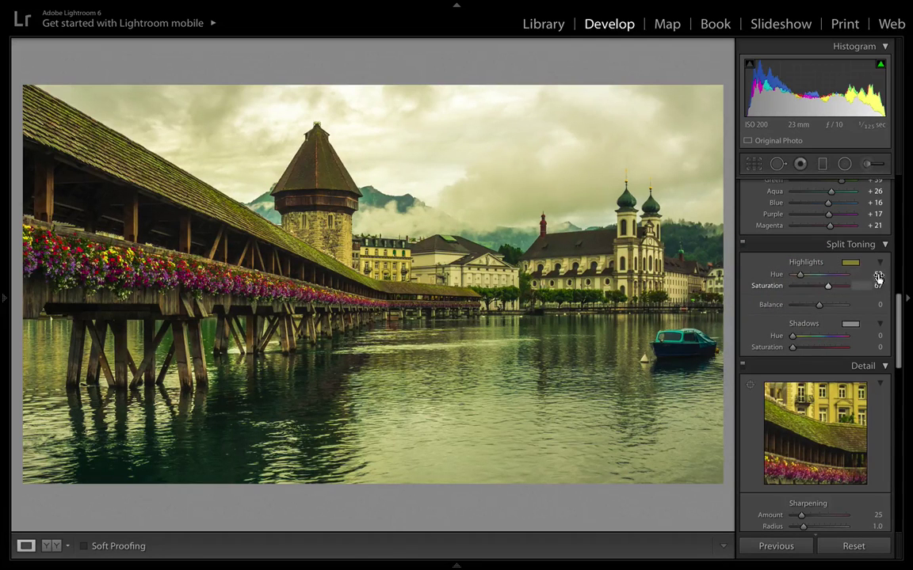
Step: Fine-tune the split-toning highlights by setting their Hue to 50
{"action": "left_click_drag", "start_coordinate": [878, 275], "coordinate": [883, 275]}
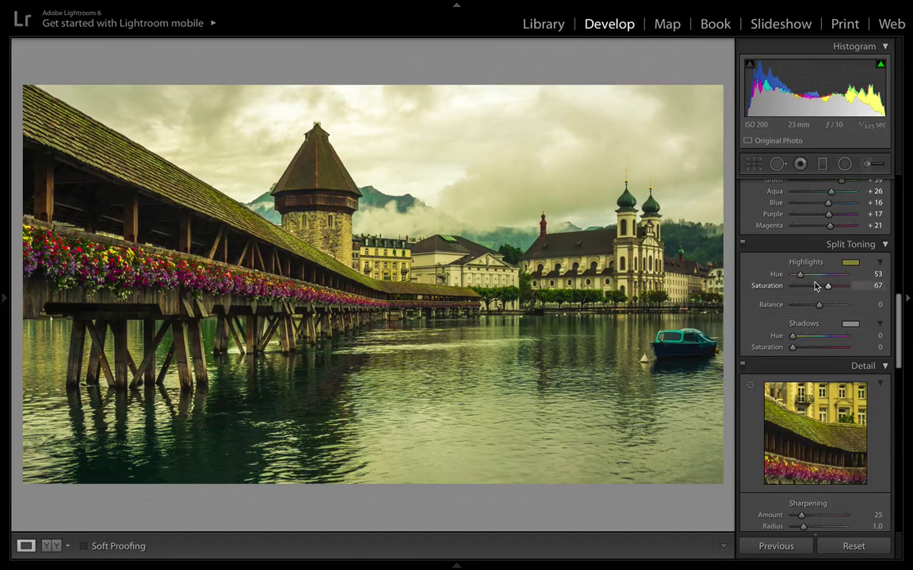
{"action": "left_click", "coordinate": [878, 274]}
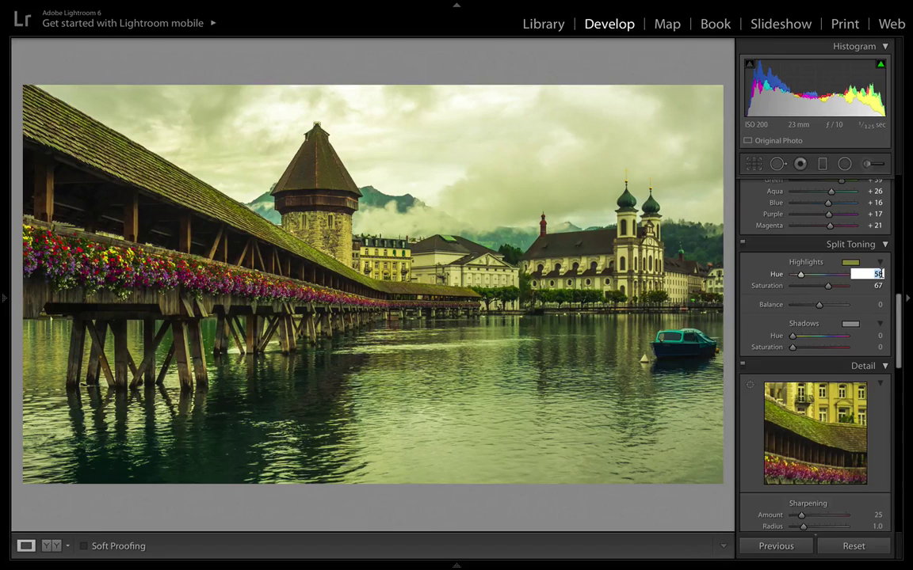
{"action": "type", "text": "50"}
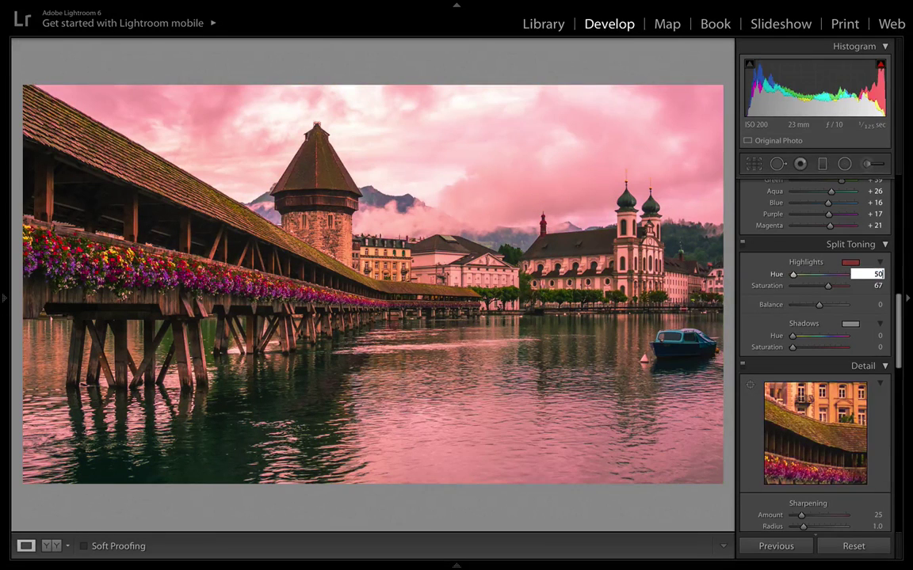
{"action": "key", "text": "Return"}
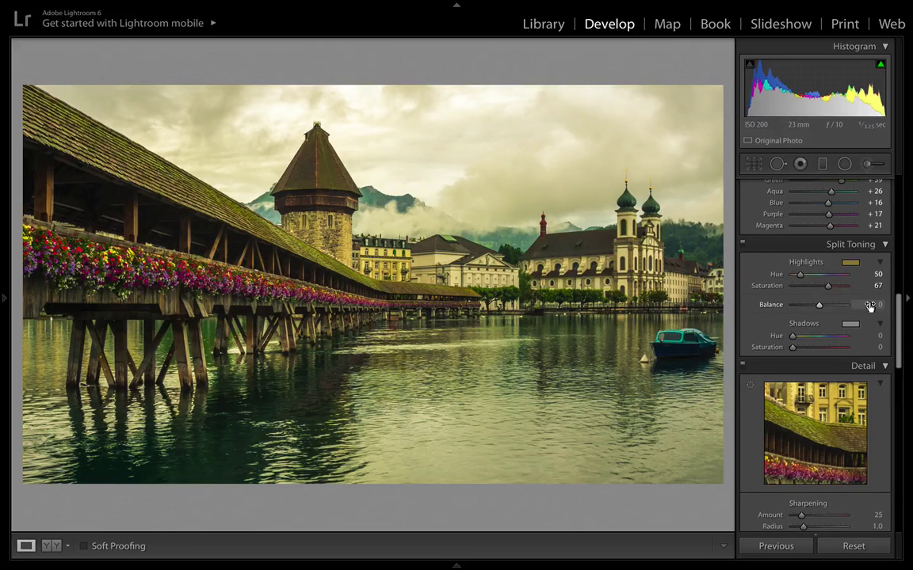
Step: Pick a muted yellow split-toning colour for the shadows with Hue 63 and Saturation 19
{"action": "left_click", "coordinate": [851, 325]}
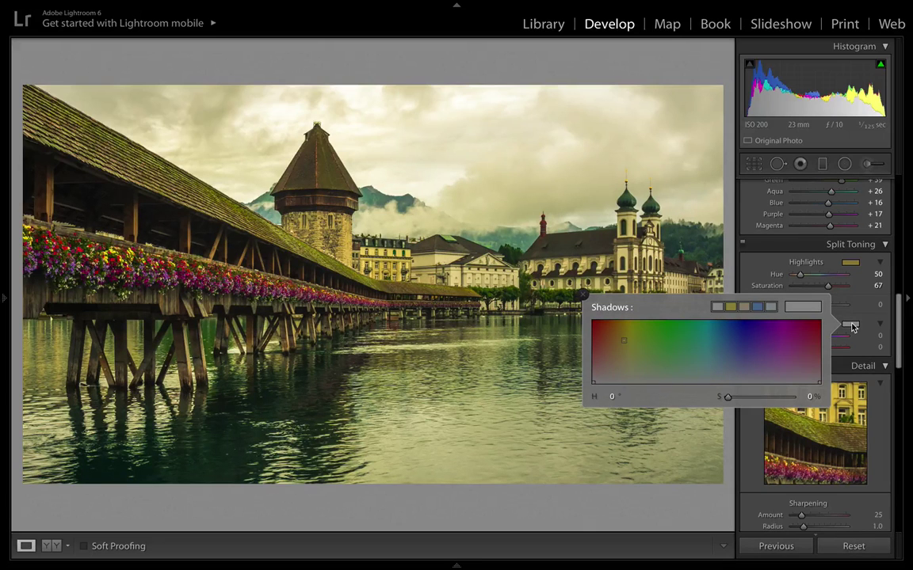
{"action": "left_click", "coordinate": [626, 359]}
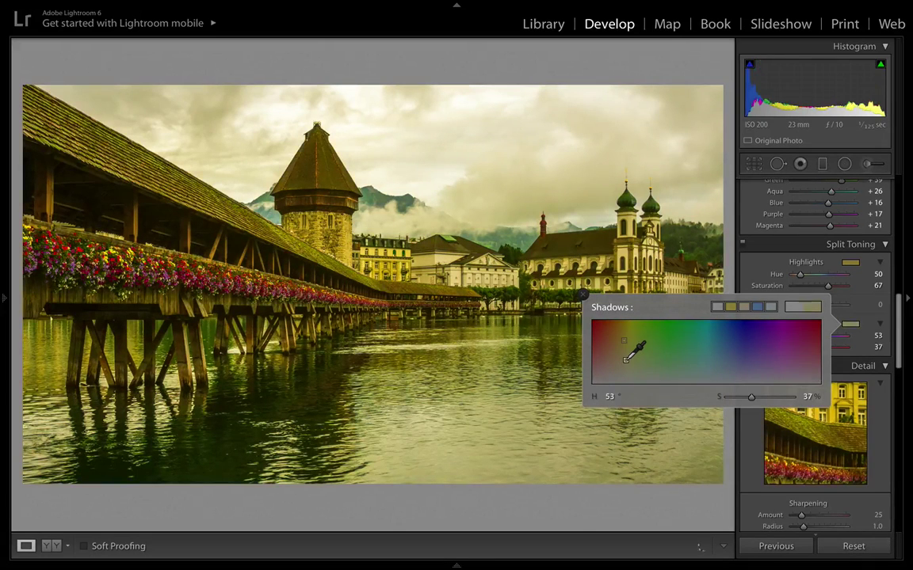
{"action": "left_click_drag", "start_coordinate": [626, 359], "coordinate": [632, 370]}
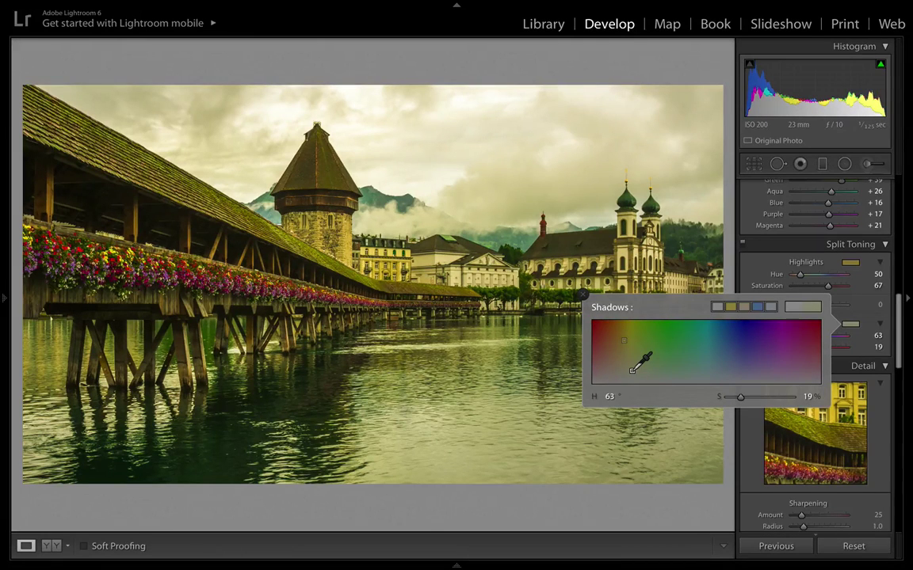
{"action": "left_click", "coordinate": [529, 271]}
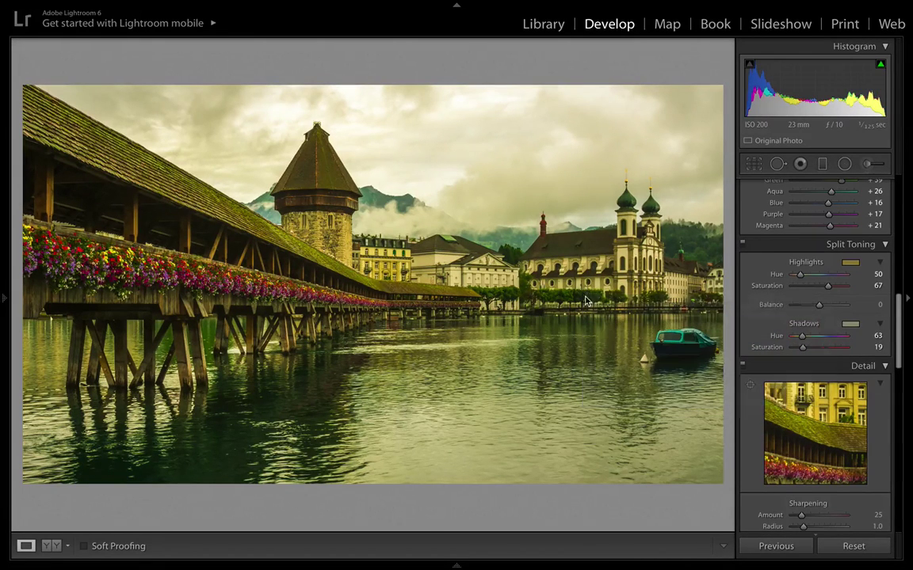
Step: Try a split-toning shadow Hue of 67, and settle on a Hue of 57
{"action": "left_click", "coordinate": [877, 336]}
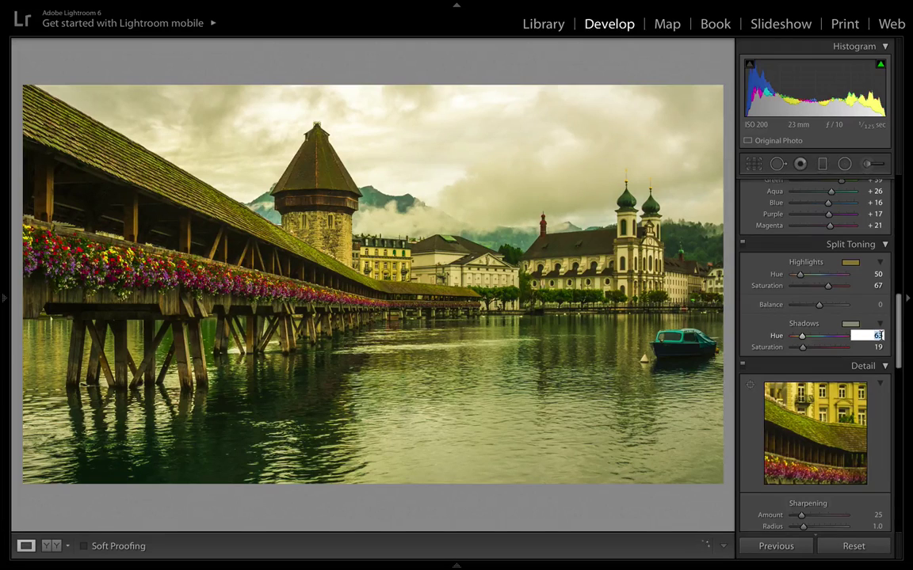
{"action": "type", "text": "67"}
{"action": "key", "text": "Return"}
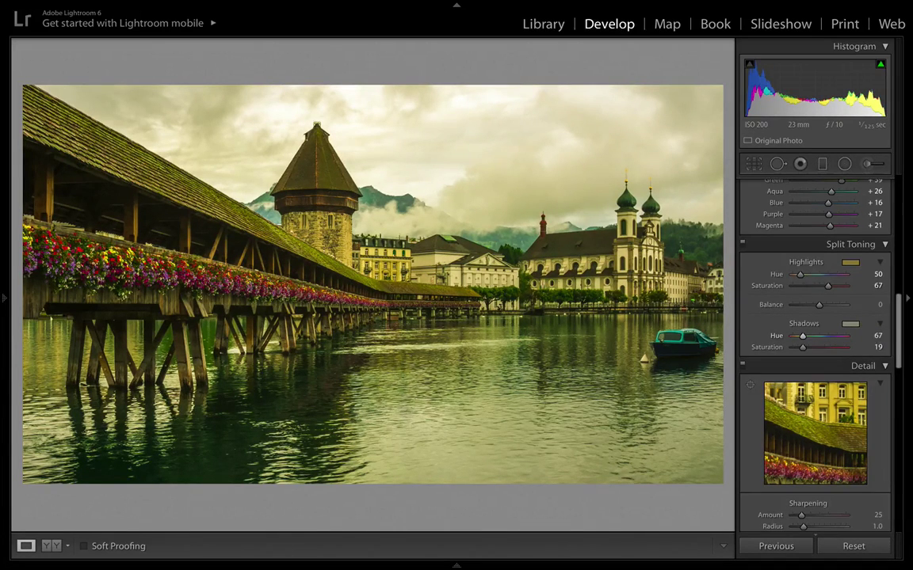
{"action": "left_click", "coordinate": [877, 336]}
{"action": "type", "text": "57"}
{"action": "key", "text": "Return"}
Step: Try the split-toning Balance at -100 and +100, and settle on +41
{"action": "mouse_move", "coordinate": [820, 309]}
{"action": "left_mouse_down"}
{"action": "mouse_move", "coordinate": [791, 310]}
{"action": "mouse_move", "coordinate": [846, 314]}
{"action": "mouse_move", "coordinate": [819, 311]}
{"action": "left_mouse_up"}
{"action": "left_click_drag", "start_coordinate": [820, 304], "coordinate": [791, 307]}
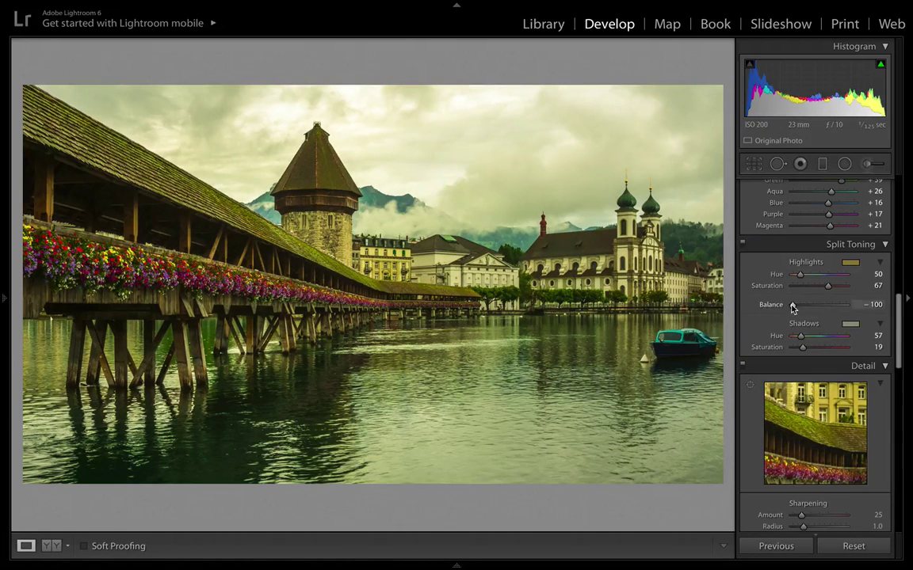
{"action": "left_click_drag", "start_coordinate": [799, 308], "coordinate": [846, 309]}
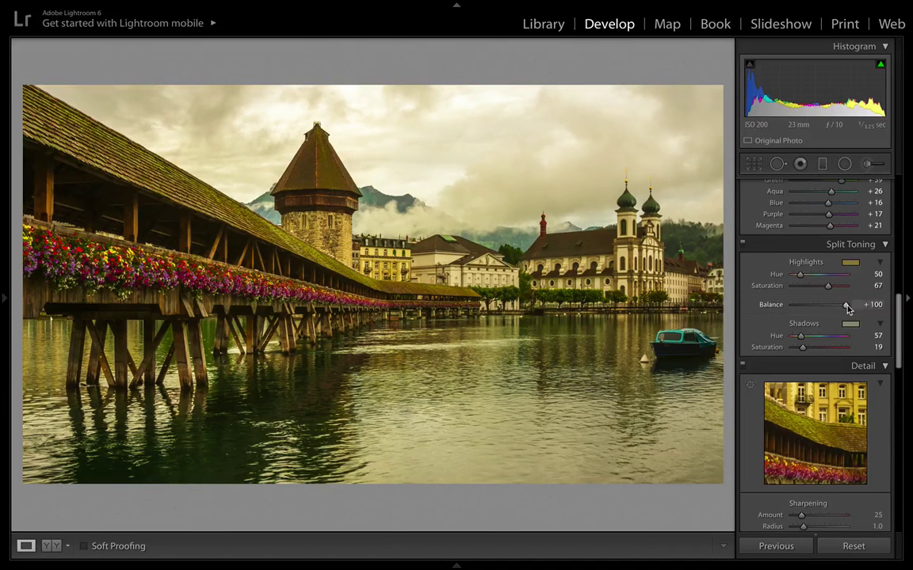
{"action": "mouse_move", "coordinate": [847, 308]}
{"action": "left_mouse_down"}
{"action": "mouse_move", "coordinate": [821, 310]}
{"action": "mouse_move", "coordinate": [833, 311]}
{"action": "left_mouse_up"}
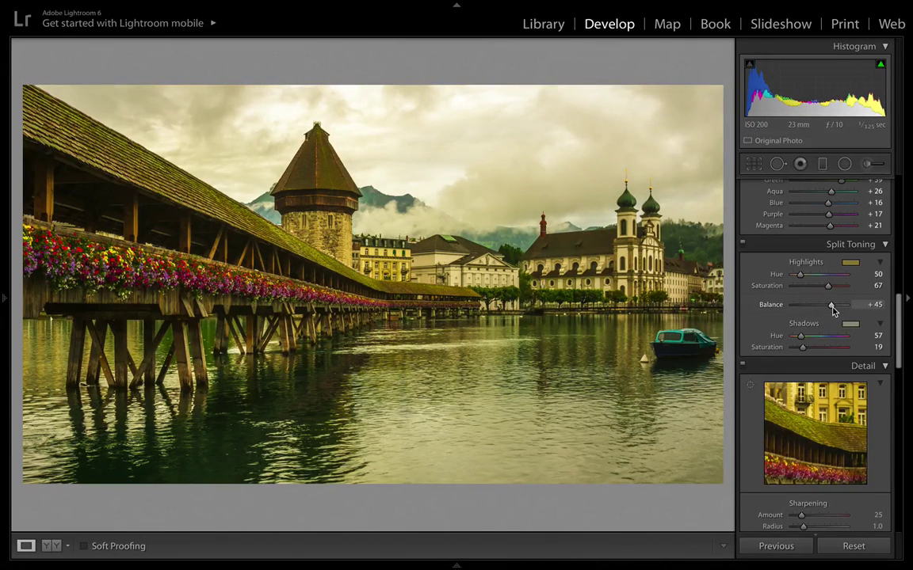
{"action": "mouse_move", "coordinate": [833, 309]}
{"action": "left_mouse_down"}
{"action": "mouse_move", "coordinate": [796, 308]}
{"action": "mouse_move", "coordinate": [833, 308]}
{"action": "left_mouse_up"}
Step: Compare the photo before and after the edits side by side, and return to the single-photo view
{"action": "scroll", "coordinate": [833, 310], "scroll_direction": "down", "scroll_amount": 1}
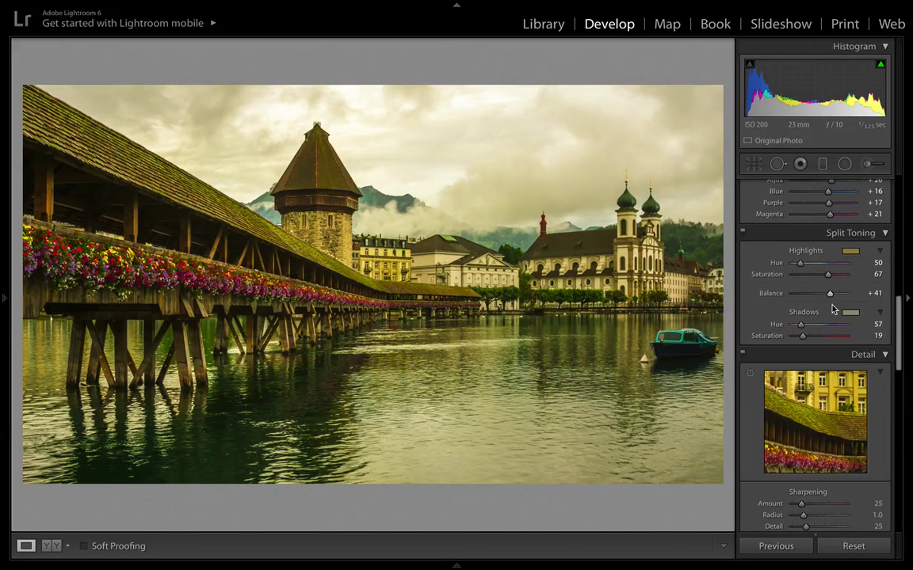
{"action": "key", "text": "y"}
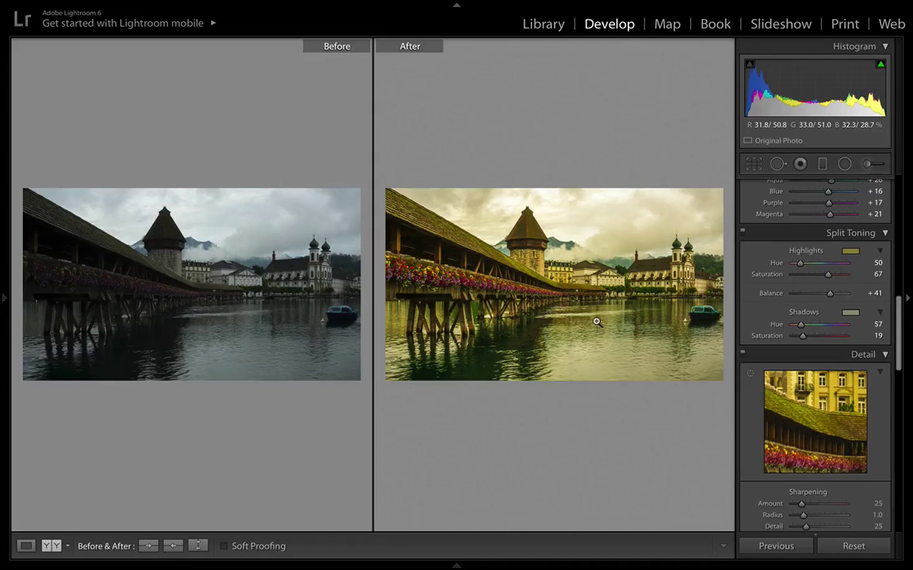
{"action": "key", "text": "y"}
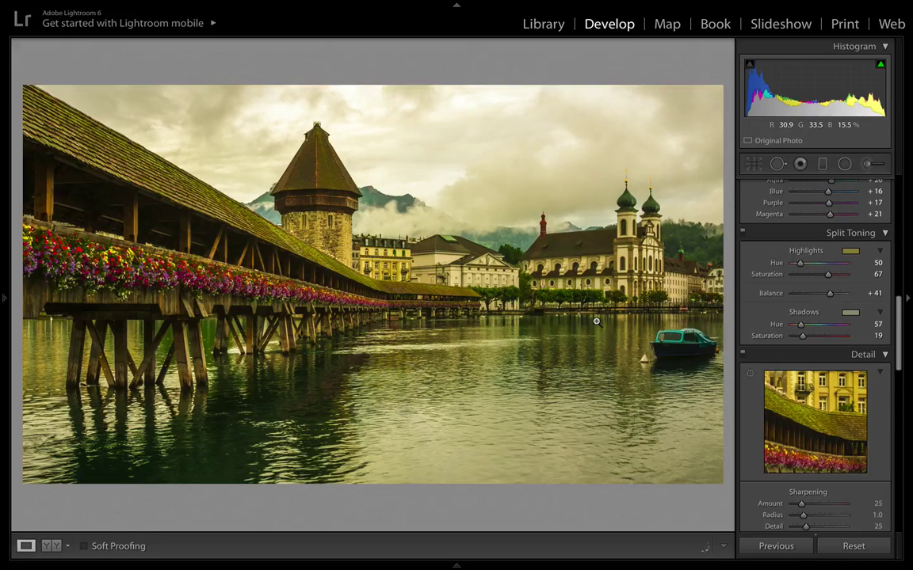
Step: Check the bridge at full size, and set the sharpening Amount to 76 and Radius to 1.3
{"action": "scroll", "coordinate": [800, 336], "scroll_direction": "down", "scroll_amount": 5}
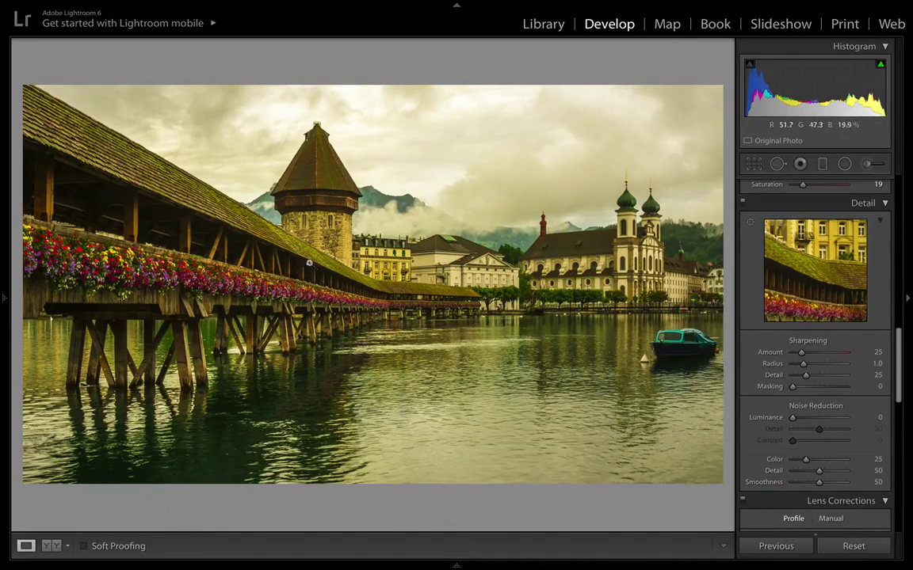
{"action": "left_click", "coordinate": [304, 240]}
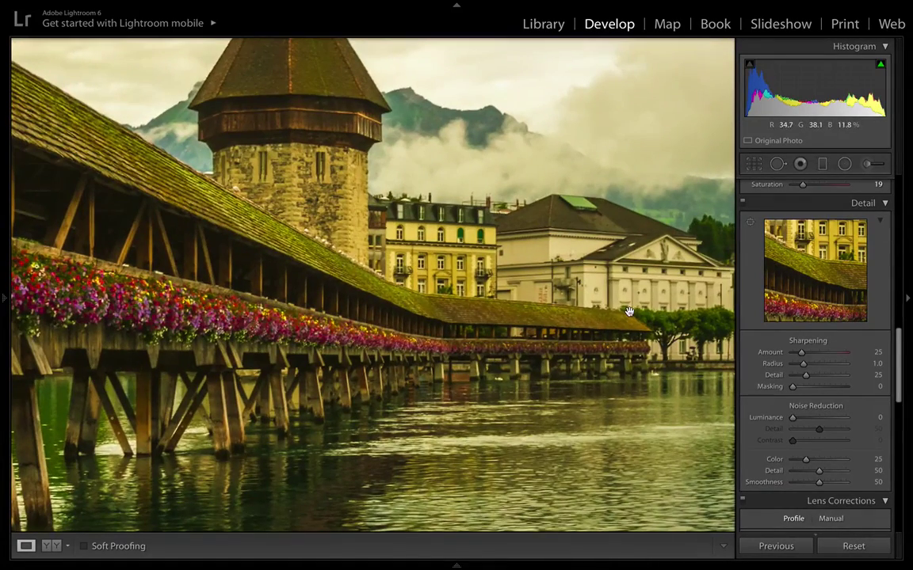
{"action": "left_click", "coordinate": [4, 297]}
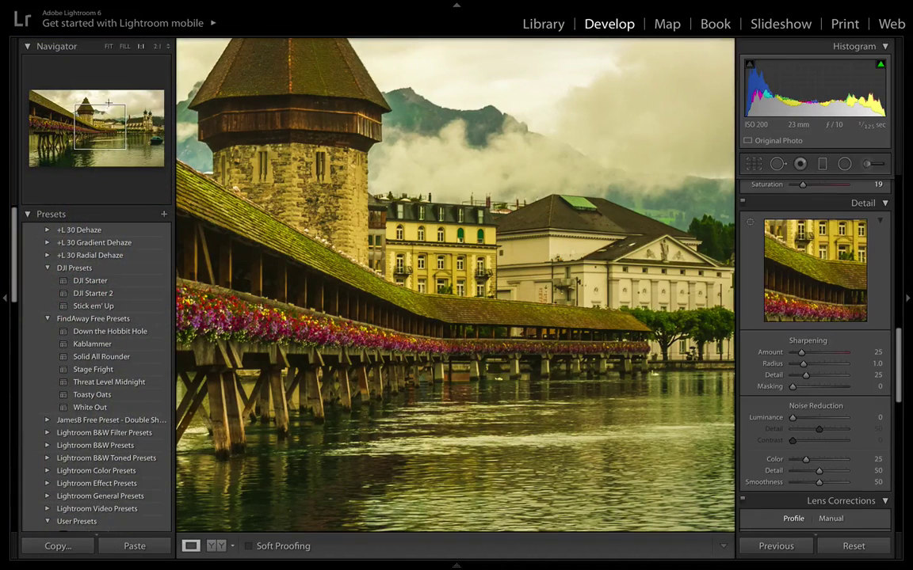
{"action": "left_click", "coordinate": [4, 297]}
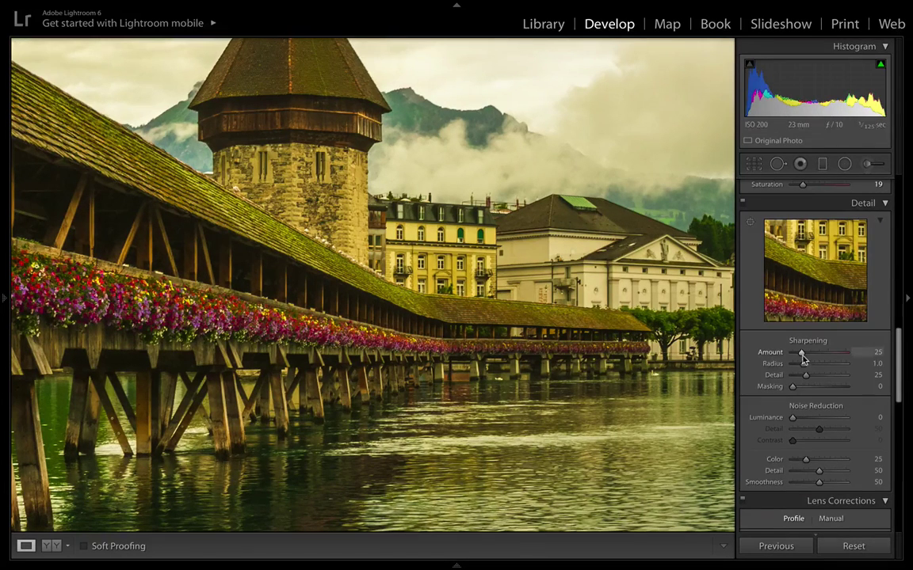
{"action": "left_click_drag", "start_coordinate": [802, 358], "coordinate": [819, 358]}
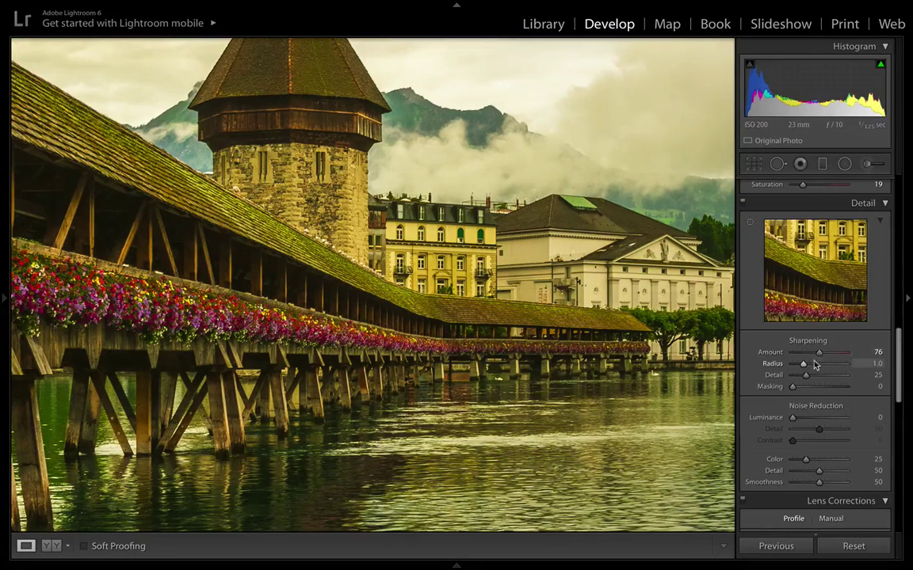
{"action": "left_click", "coordinate": [805, 365], "text": "alt"}
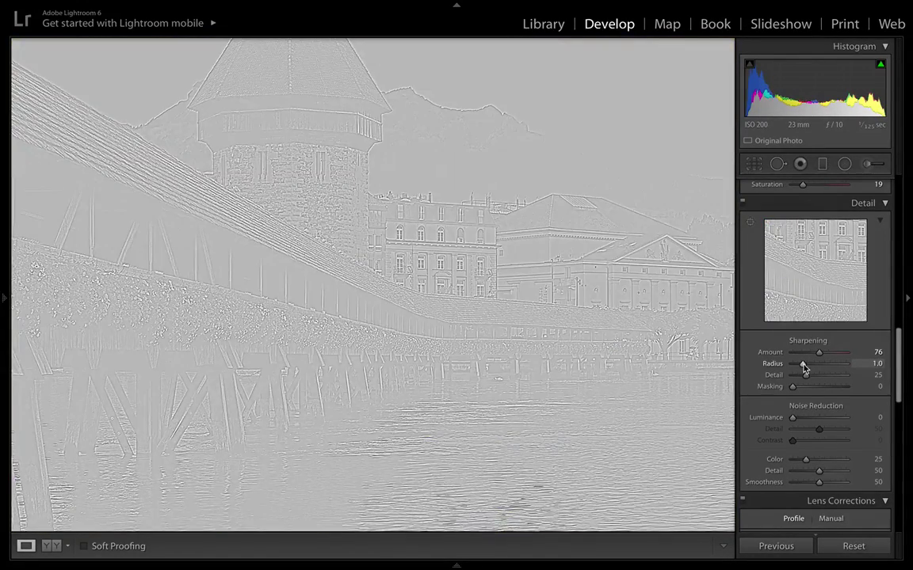
{"action": "left_click_drag", "start_coordinate": [803, 365], "coordinate": [811, 368]}
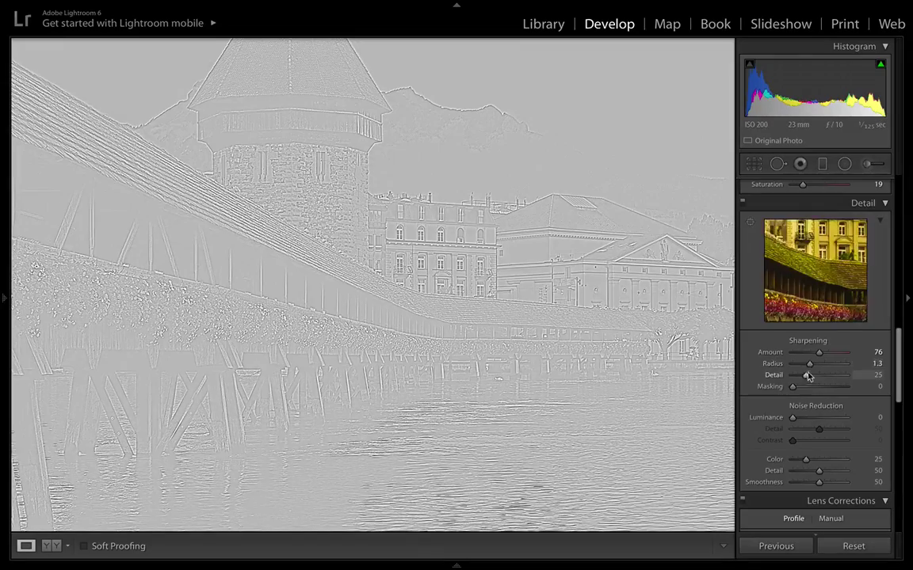
Step: Set the sharpening Detail to 43 and Masking to 64, and the luminance noise reduction to 17
{"action": "left_click_drag", "start_coordinate": [809, 375], "coordinate": [699, 377]}
{"action": "left_click", "coordinate": [699, 377]}
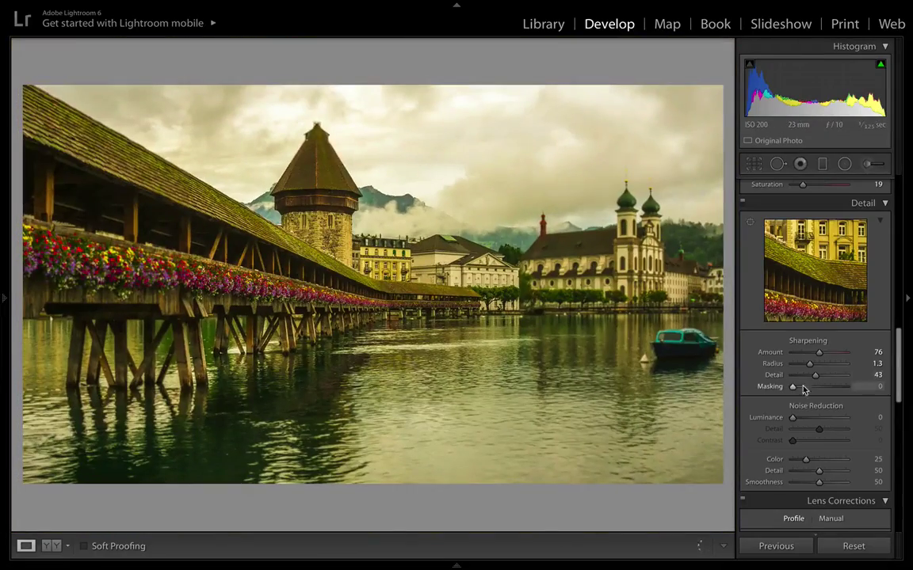
{"action": "left_click_drag", "start_coordinate": [790, 388], "coordinate": [826, 392]}
{"action": "scroll", "coordinate": [816, 392], "scroll_direction": "down", "scroll_amount": 2}
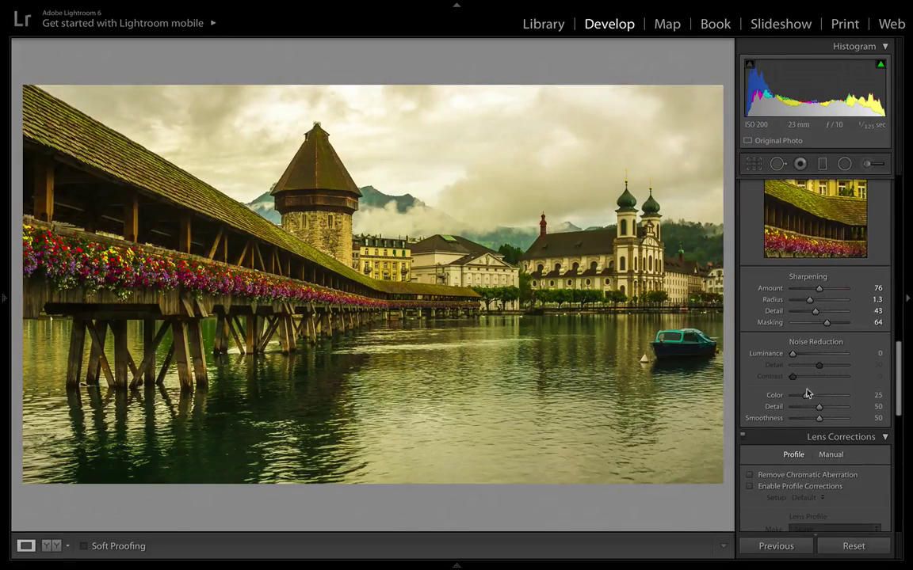
{"action": "left_click_drag", "start_coordinate": [792, 357], "coordinate": [801, 358]}
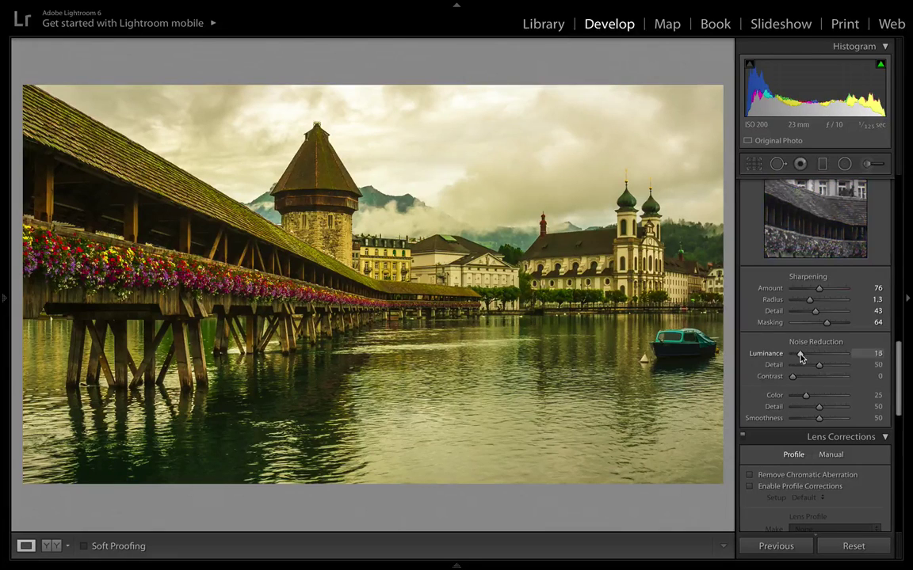
Step: Turn on chromatic aberration removal and lens profile corrections for the photo
{"action": "scroll", "coordinate": [801, 359], "scroll_direction": "down", "scroll_amount": 5}
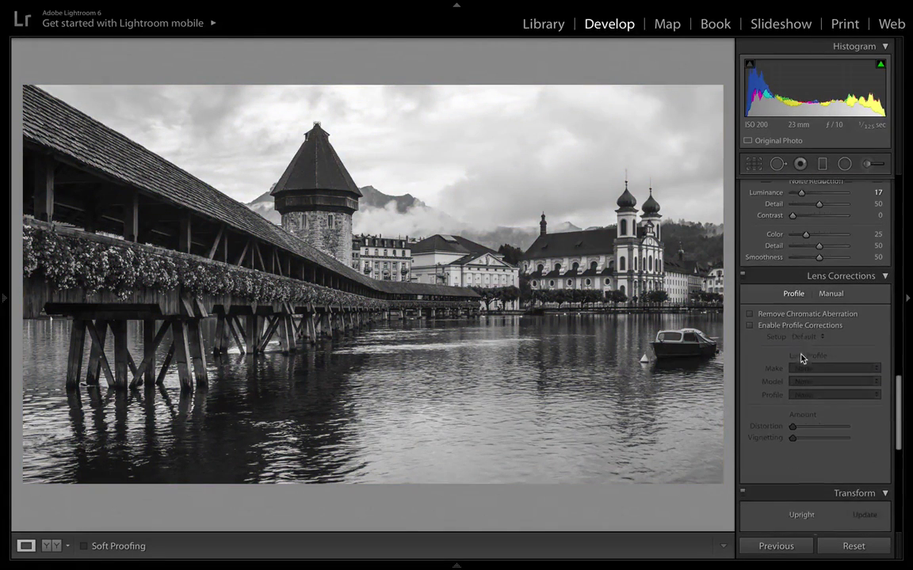
{"action": "left_click", "coordinate": [772, 319]}
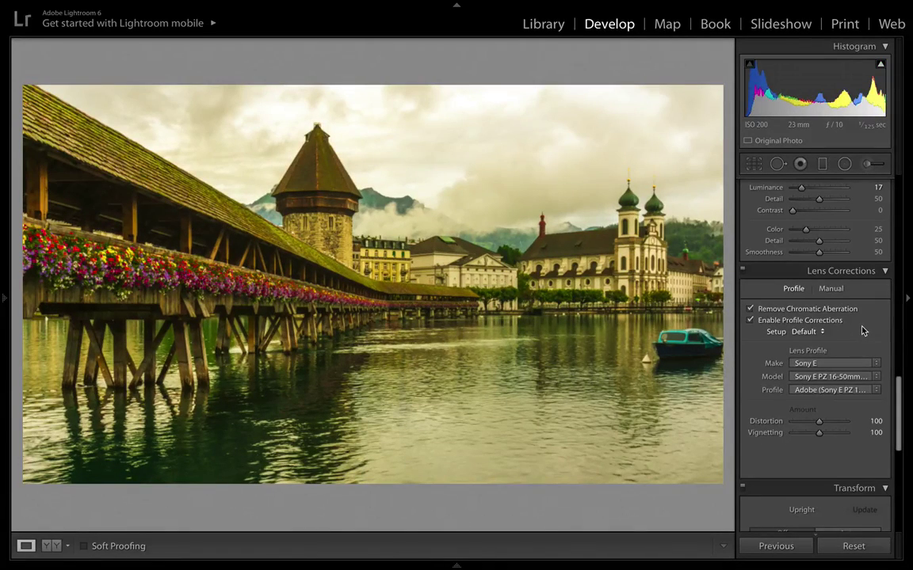
Step: Add a dark post-crop vignette with Amount -35, Midpoint 59 and Roundness +10
{"action": "scroll", "coordinate": [861, 329], "scroll_direction": "down", "scroll_amount": 10}
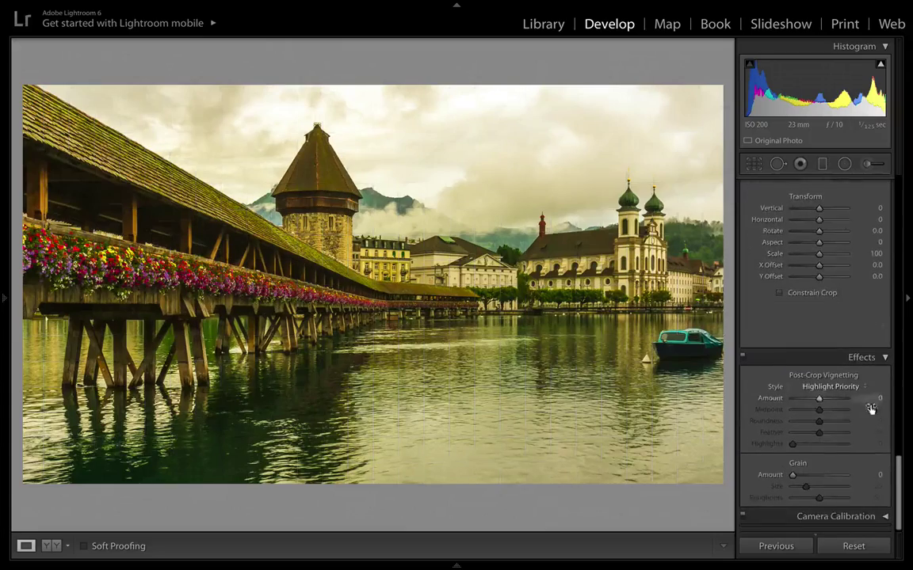
{"action": "left_click_drag", "start_coordinate": [820, 403], "coordinate": [813, 403]}
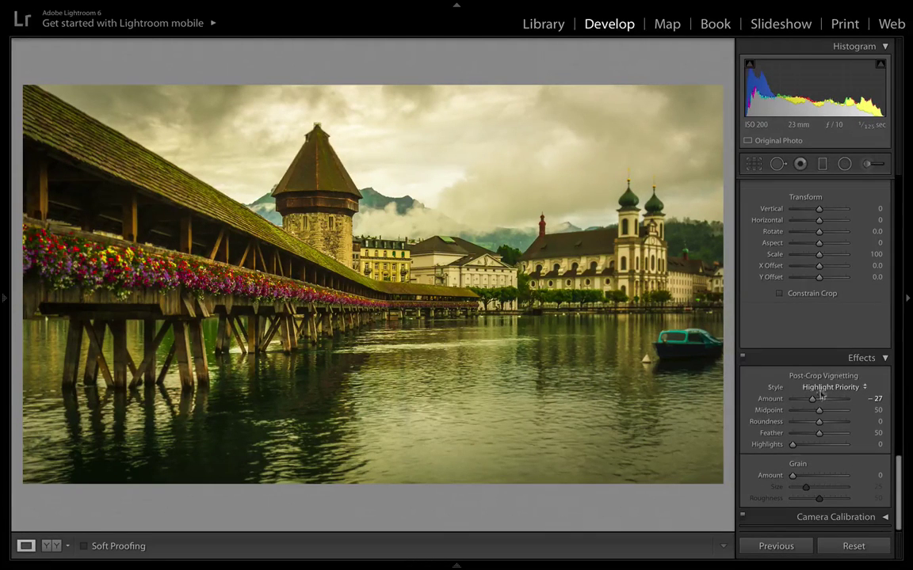
{"action": "left_click_drag", "start_coordinate": [814, 402], "coordinate": [823, 429]}
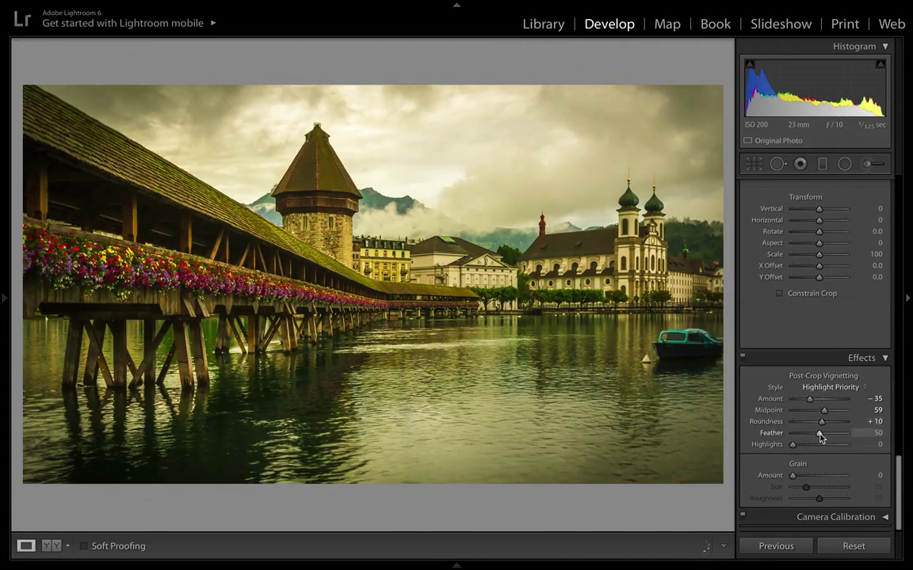
Step: Compare the vignetted photo side by side with its unedited version, and return to the single-photo view
{"action": "scroll", "coordinate": [821, 435], "scroll_direction": "up", "scroll_amount": 5}
{"action": "scroll", "coordinate": [821, 439], "scroll_direction": "up", "scroll_amount": 1}
{"action": "key", "text": "y"}
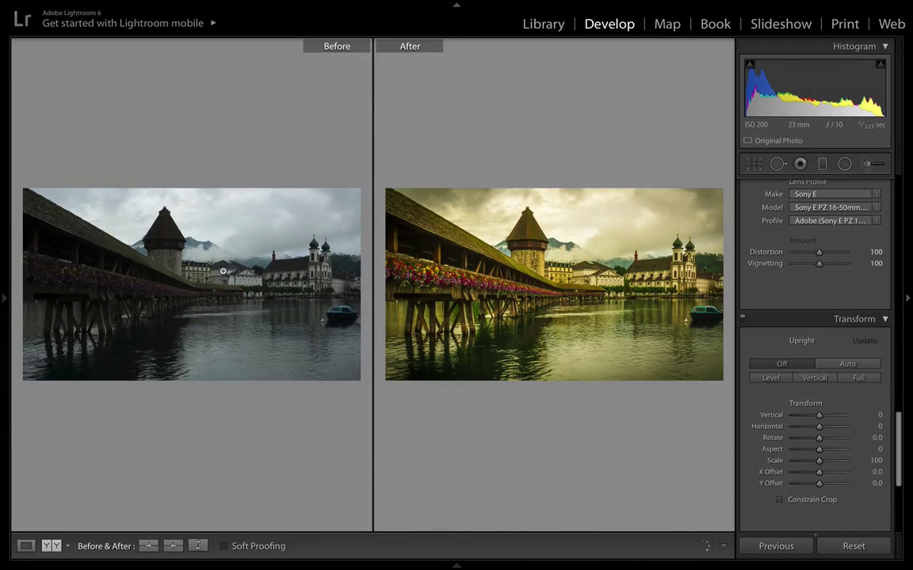
{"action": "key", "text": "y"}
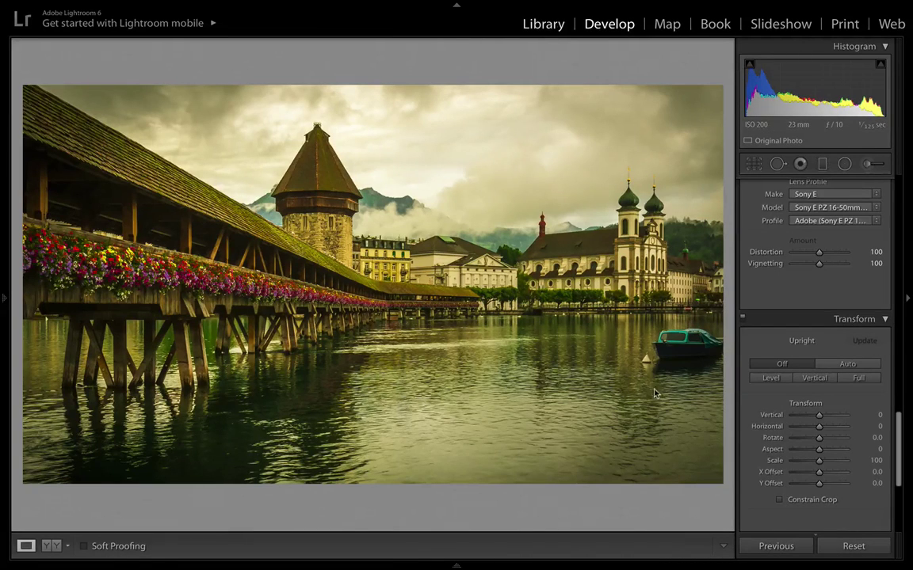
Step: View the edited photo next to the earlier warm-toned version in the library grid, and reopen it for developing
{"action": "key", "text": "g"}
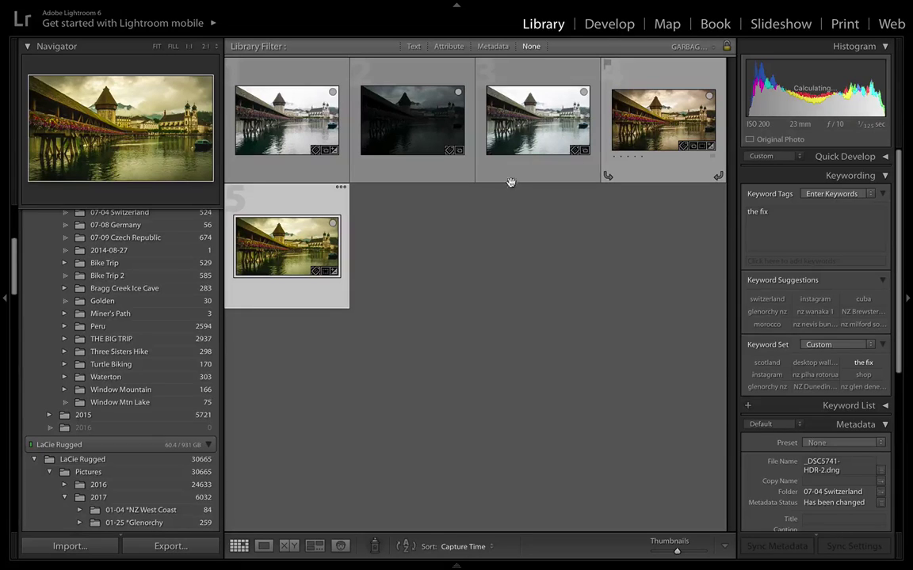
{"action": "left_click", "coordinate": [673, 139]}
{"action": "left_click", "coordinate": [292, 252]}
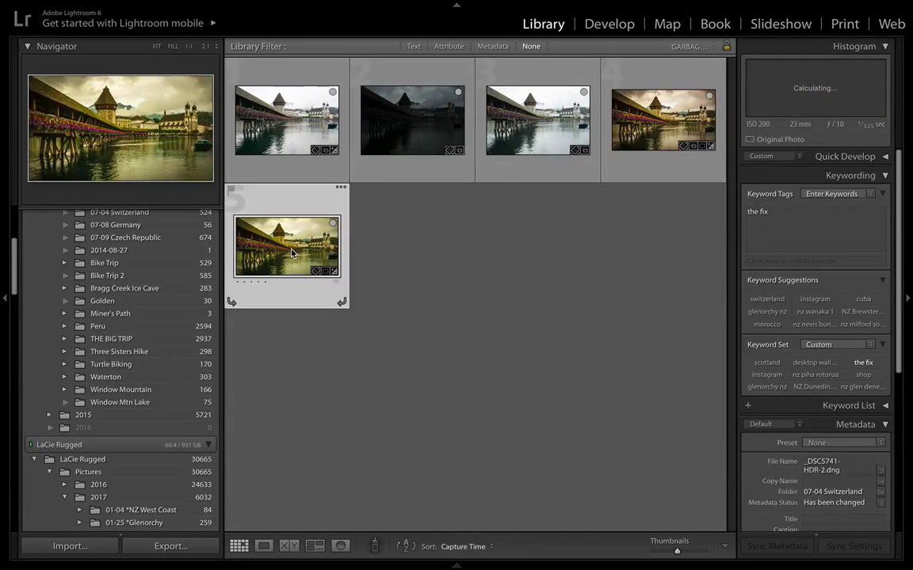
{"action": "key", "text": "d"}
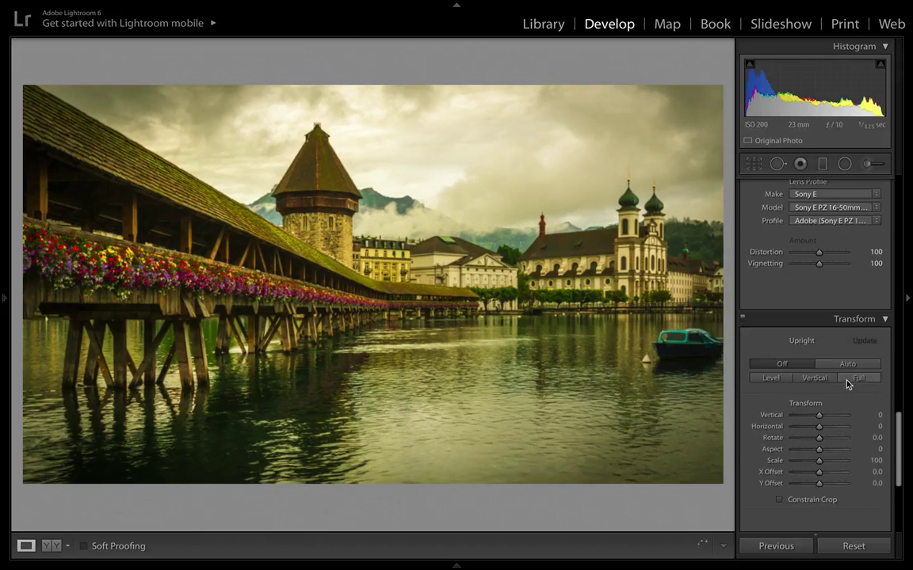
Step: Warm the split-toning shadow colour to Hue 39 and Saturation 20
{"action": "scroll", "coordinate": [822, 321], "scroll_direction": "up", "scroll_amount": 10}
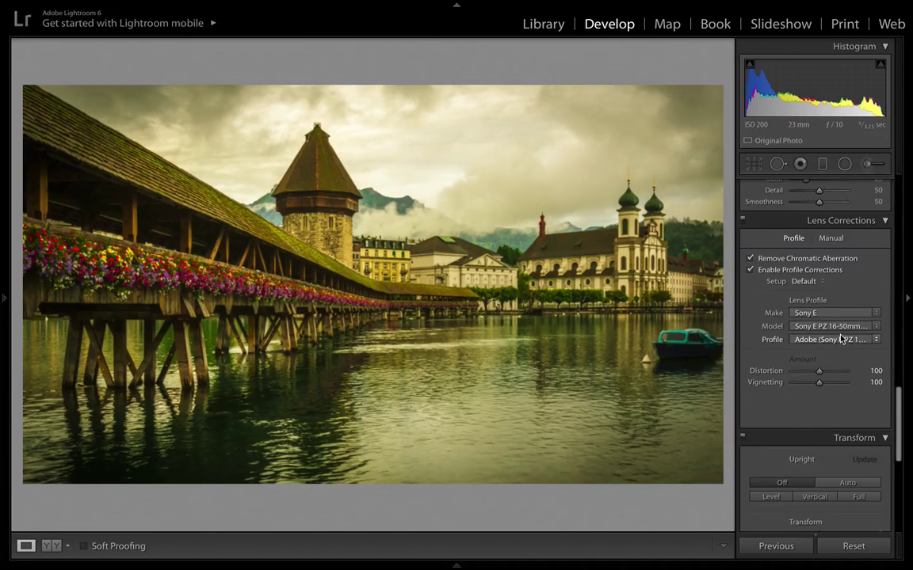
{"action": "scroll", "coordinate": [840, 336], "scroll_direction": "up", "scroll_amount": 3}
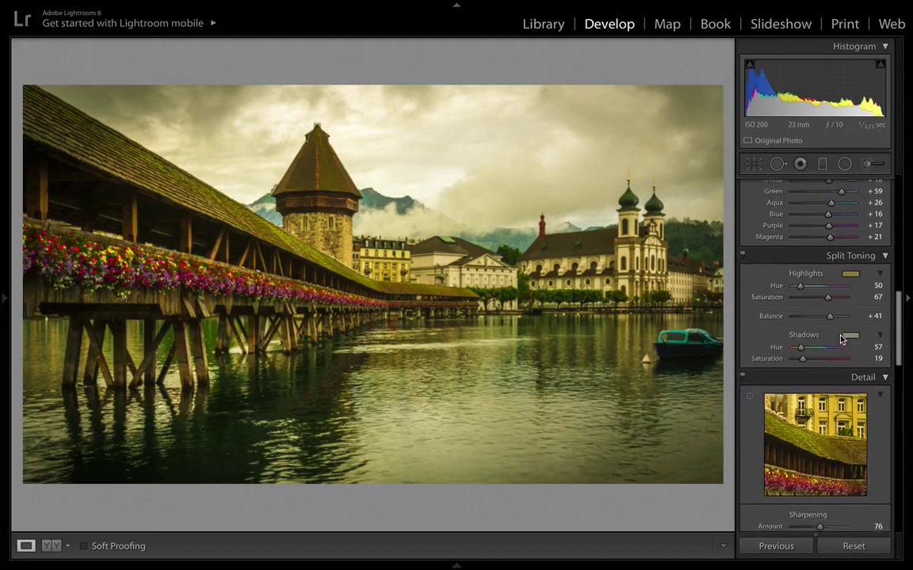
{"action": "left_click", "coordinate": [852, 339]}
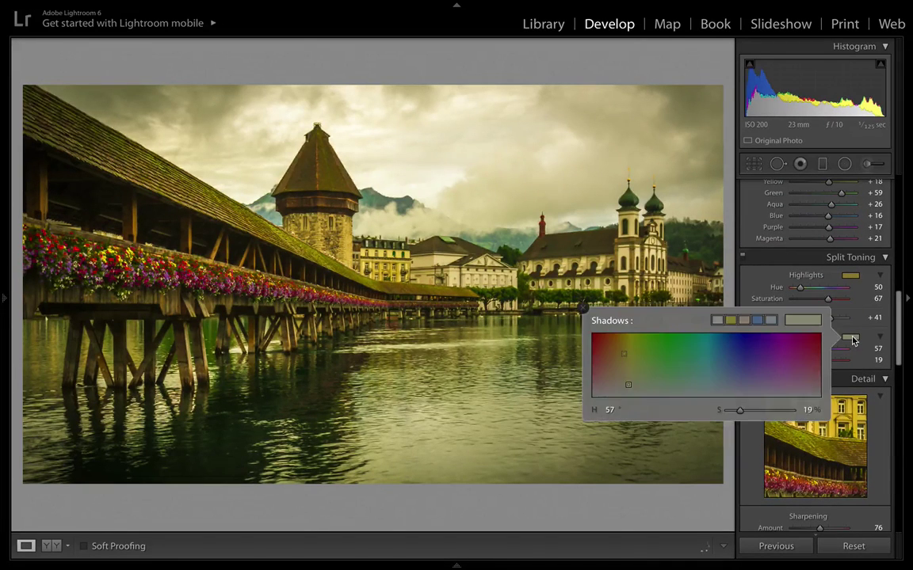
{"action": "left_click_drag", "start_coordinate": [628, 384], "coordinate": [617, 384]}
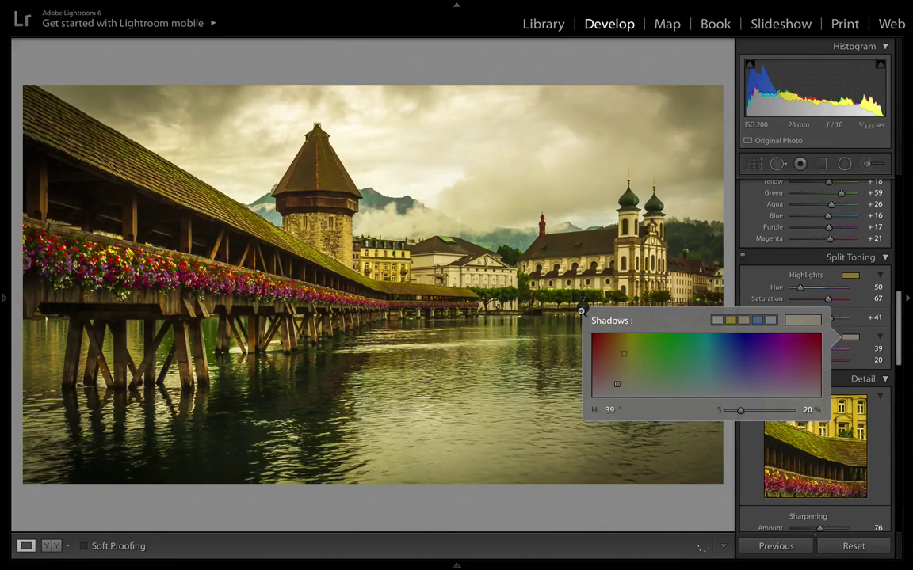
{"action": "left_click", "coordinate": [582, 310]}
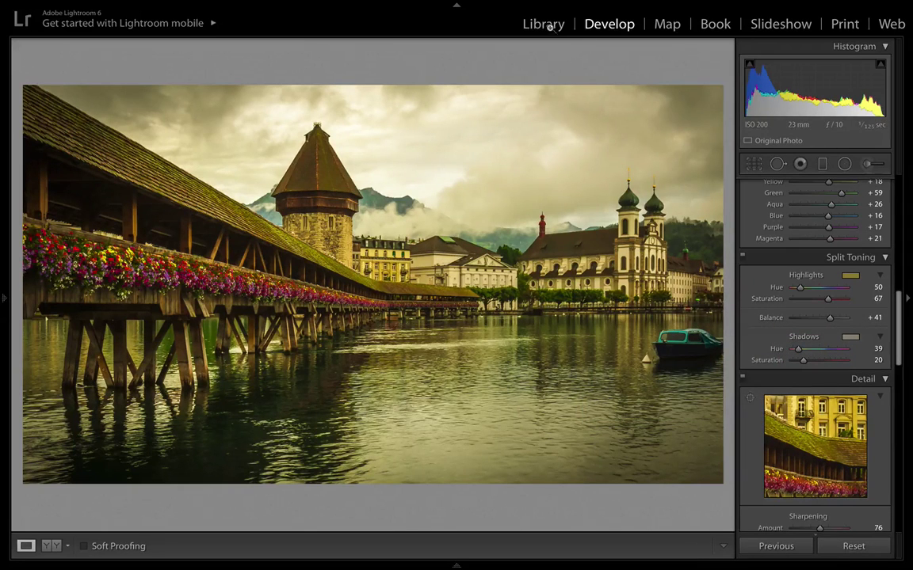
Step: Look up the split-toning values of the earlier warm-toned version in the fourth photo, and reopen the fifth photo for developing
{"action": "key", "text": "g"}
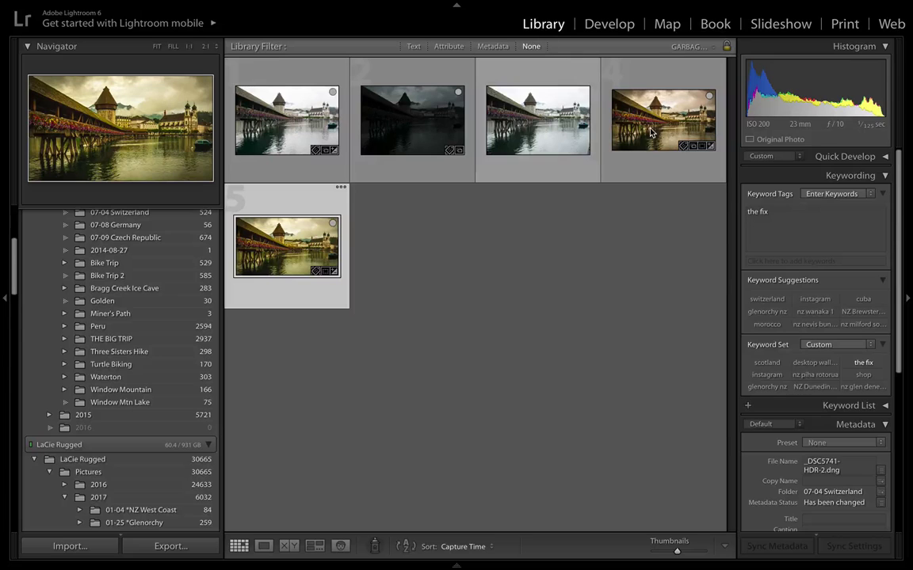
{"action": "left_click", "coordinate": [650, 133]}
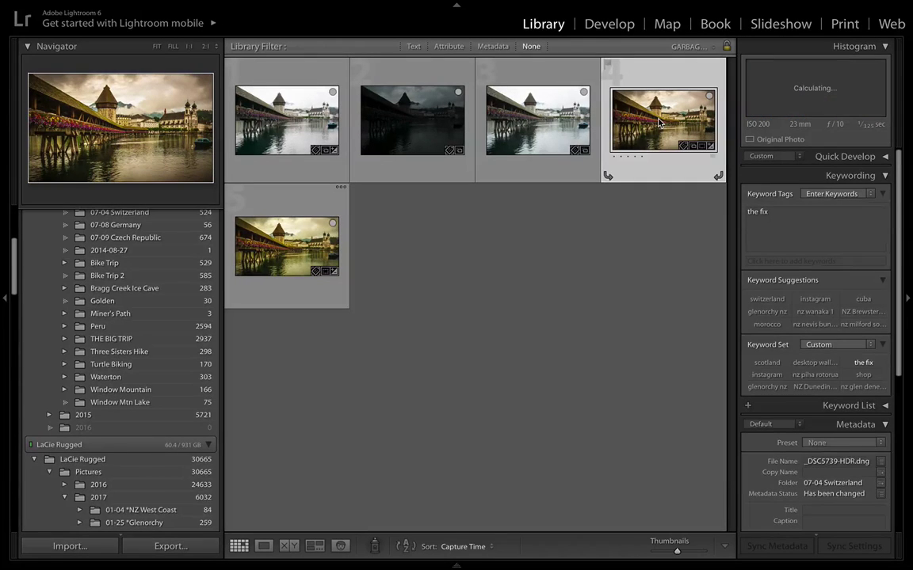
{"action": "key", "text": "d"}
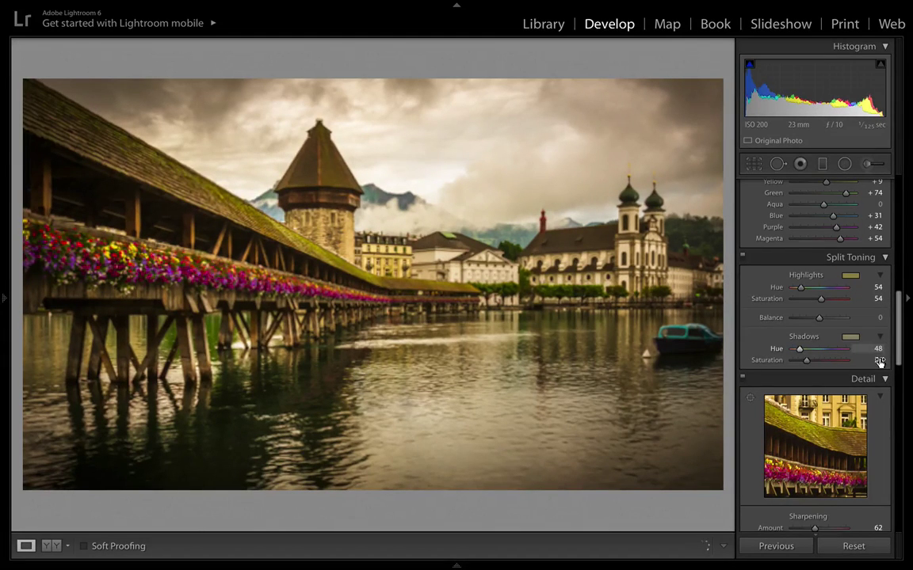
{"action": "left_click", "coordinate": [549, 30]}
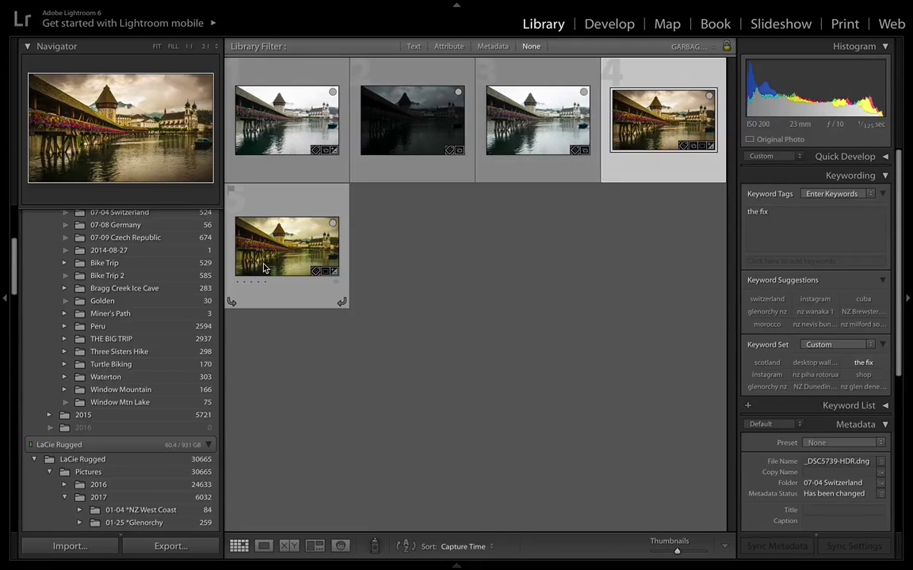
{"action": "key", "text": "Right"}
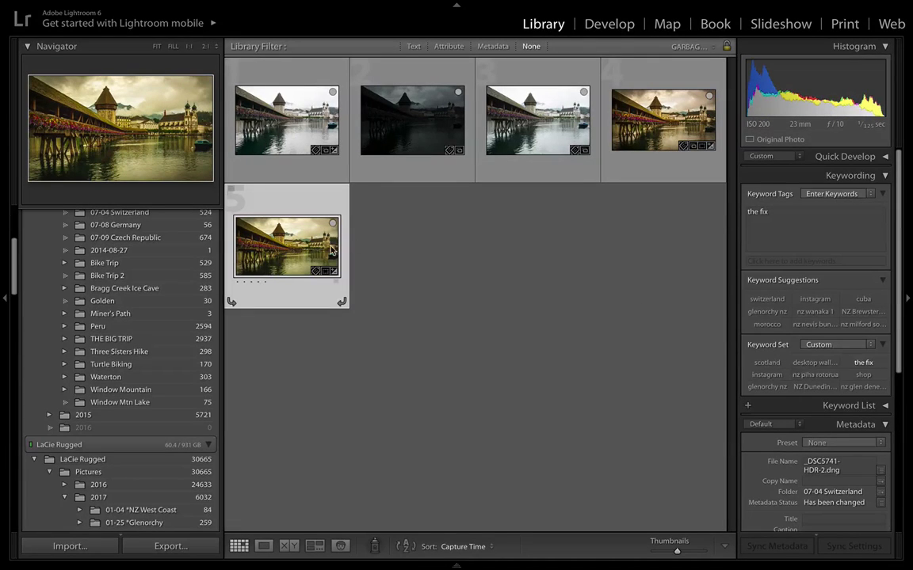
{"action": "key", "text": "d"}
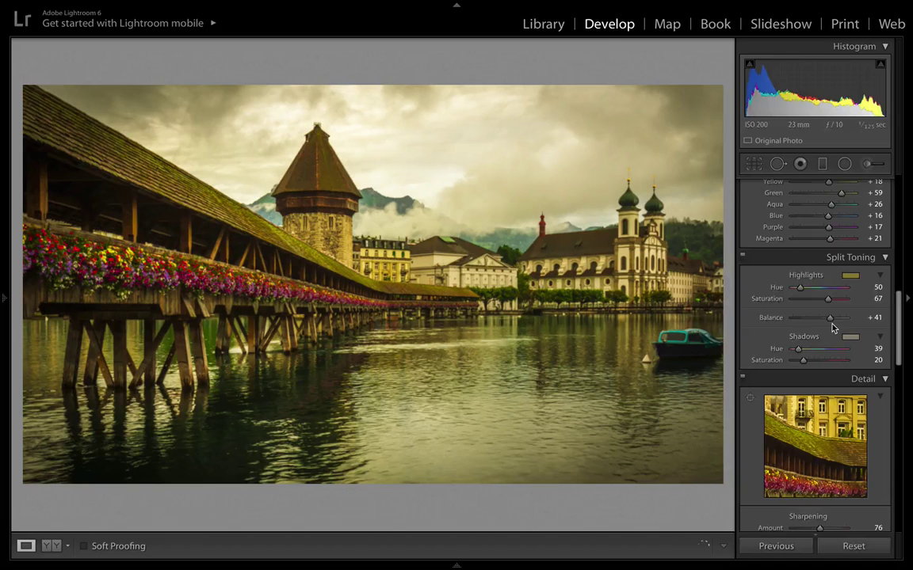
Step: Set the split-toning highlights to Hue 54 and Saturation 54
{"action": "left_click", "coordinate": [877, 286]}
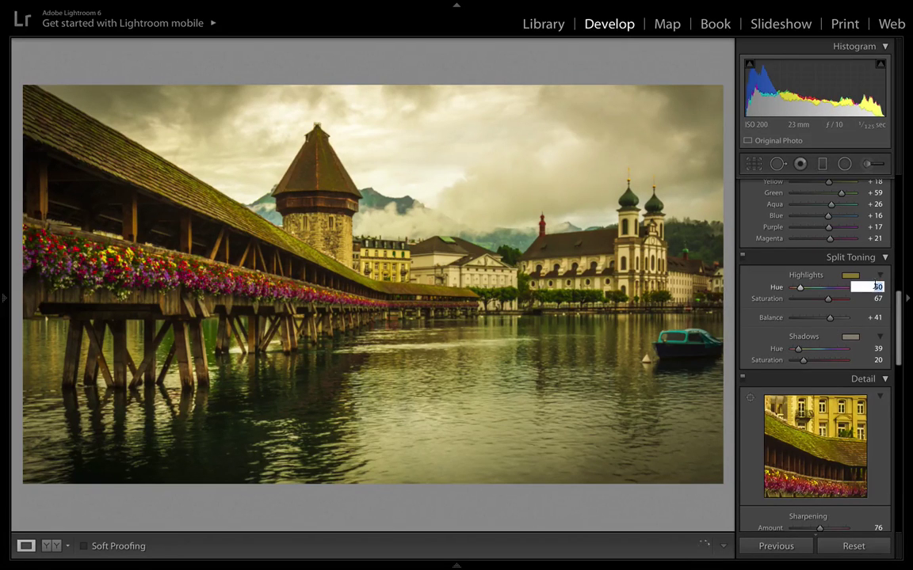
{"action": "type", "text": "54"}
{"action": "left_click", "coordinate": [877, 299]}
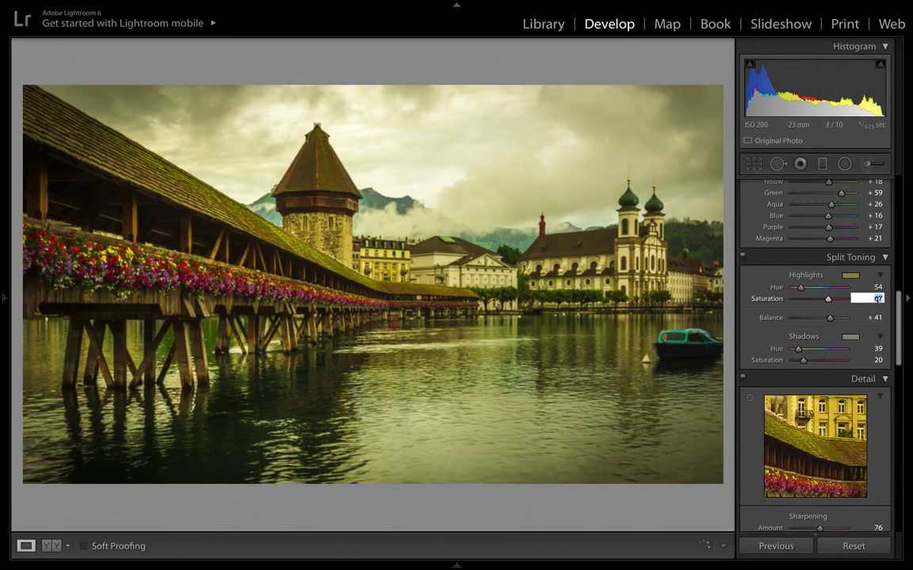
{"action": "type", "text": "54"}
Step: Set the split-toning shadow hue to 28
{"action": "left_click", "coordinate": [876, 349]}
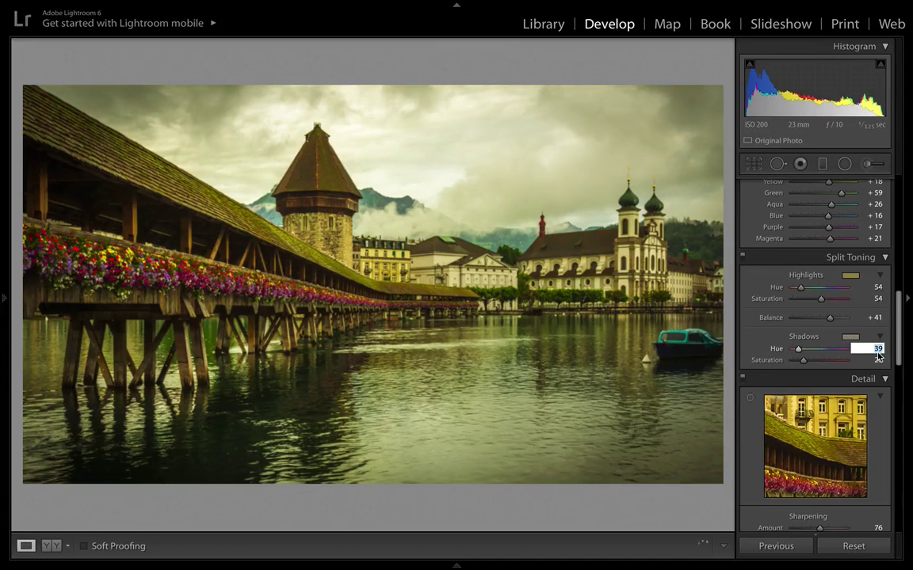
{"action": "type", "text": "28"}
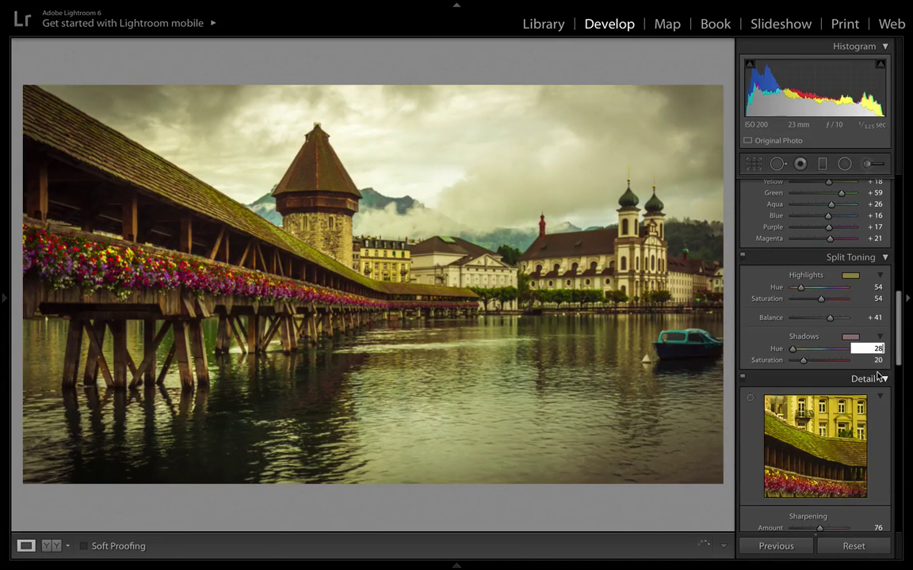
{"action": "key", "text": "Return"}
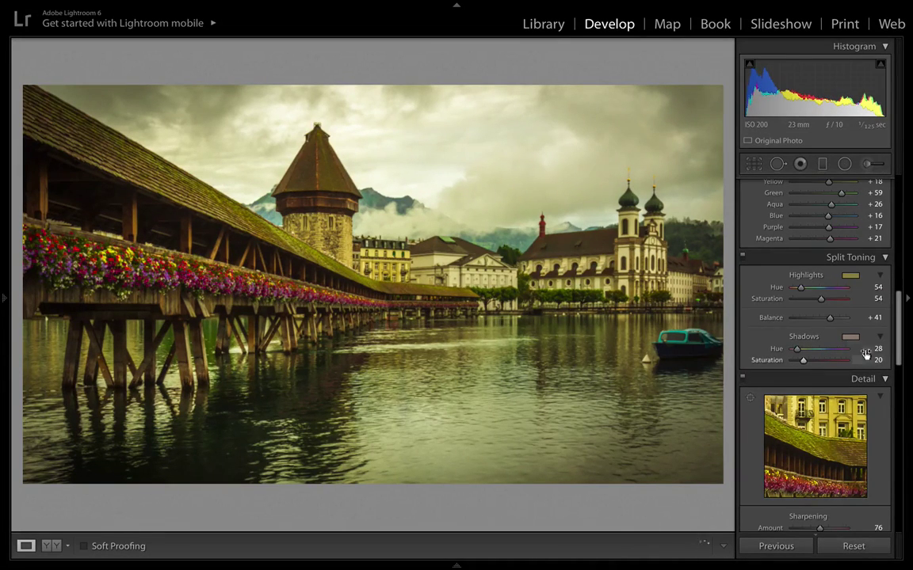
Step: Check the fourth photo's split-toning settings again in the develop view, and reopen the fifth photo for developing
{"action": "left_click", "coordinate": [545, 24]}
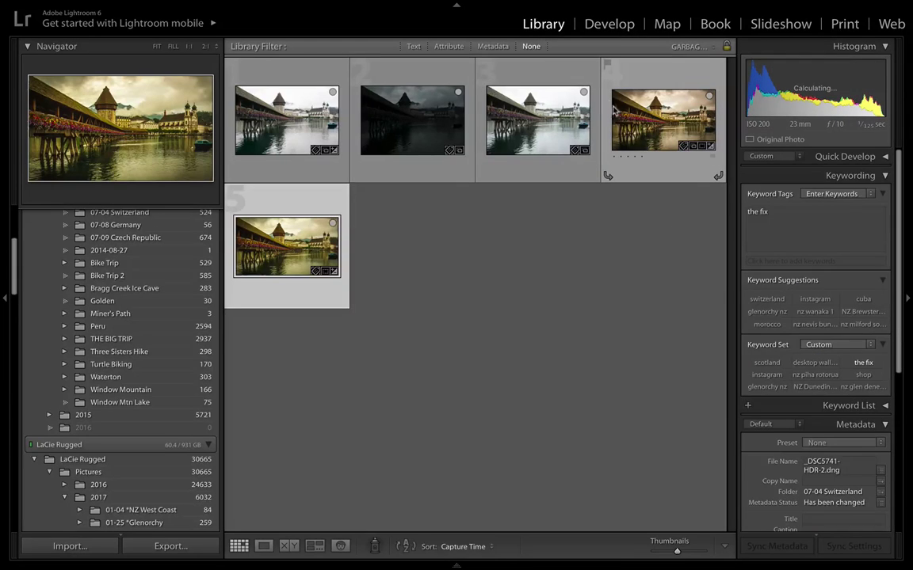
{"action": "left_click", "coordinate": [626, 127]}
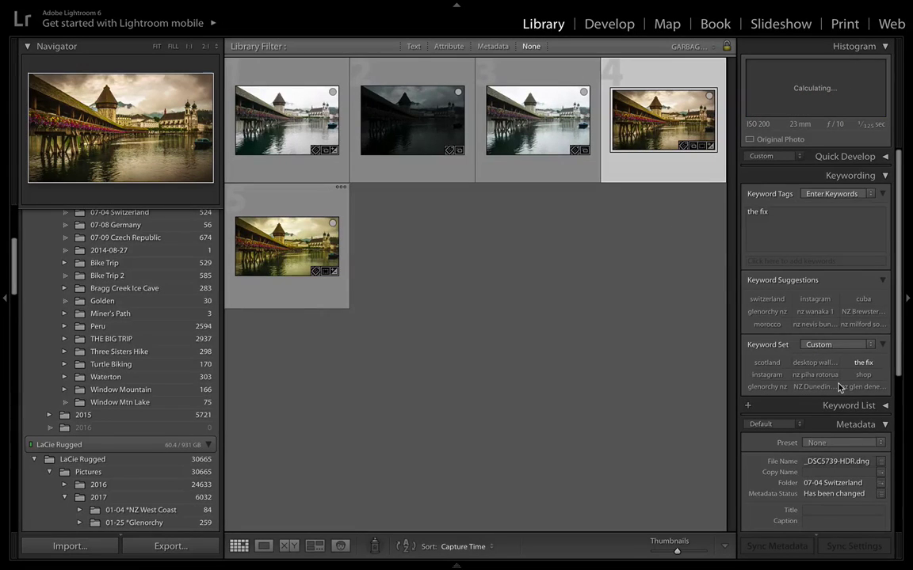
{"action": "key", "text": "d"}
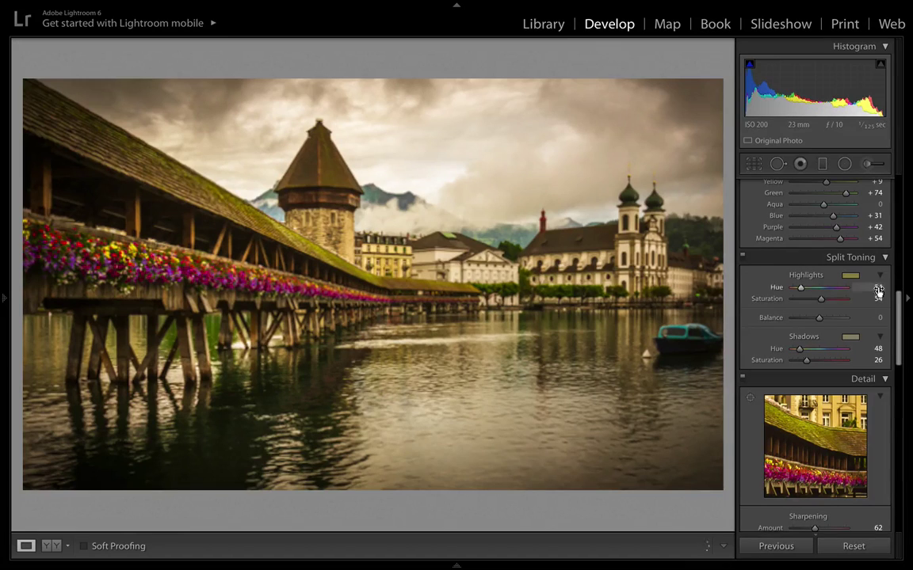
{"action": "left_click", "coordinate": [544, 24]}
{"action": "left_click", "coordinate": [293, 248]}
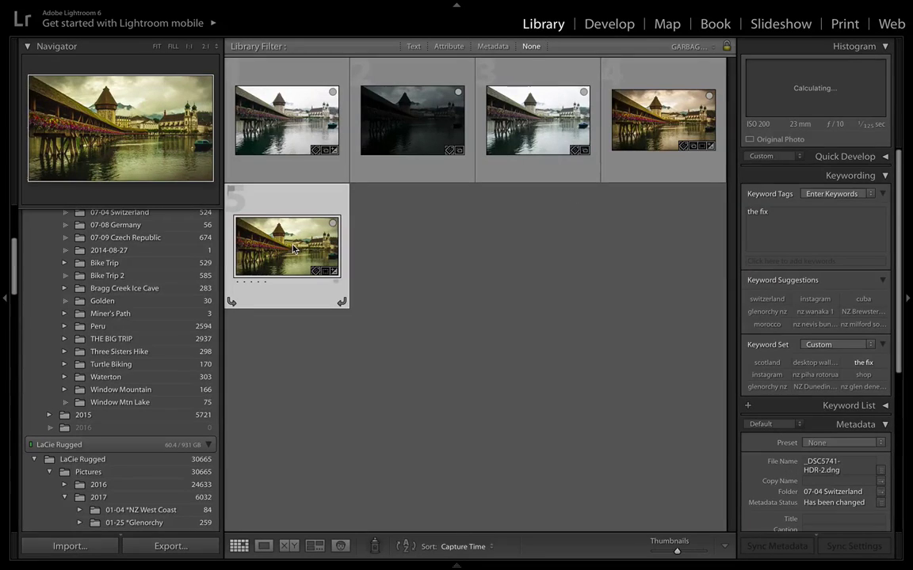
{"action": "key", "text": "d"}
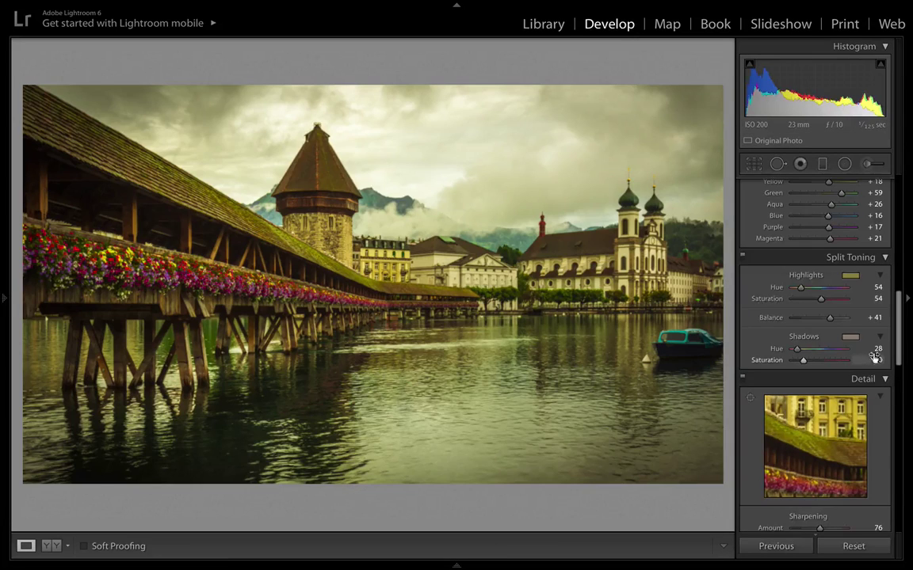
Step: Set the split-toning shadows to Hue 48 and Saturation 26
{"action": "left_click", "coordinate": [879, 348]}
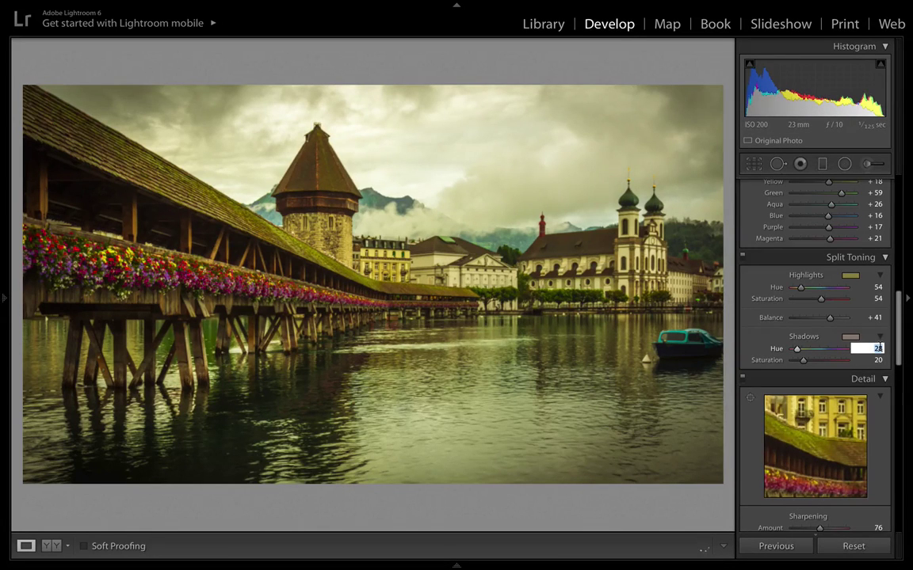
{"action": "type", "text": "48"}
{"action": "key", "text": "Tab"}
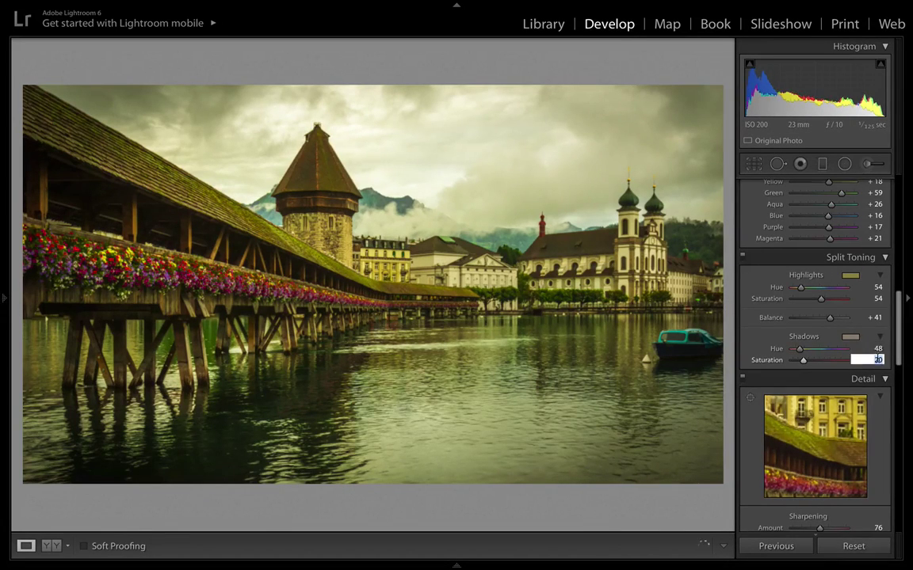
{"action": "type", "text": "26"}
{"action": "key", "text": "Return"}
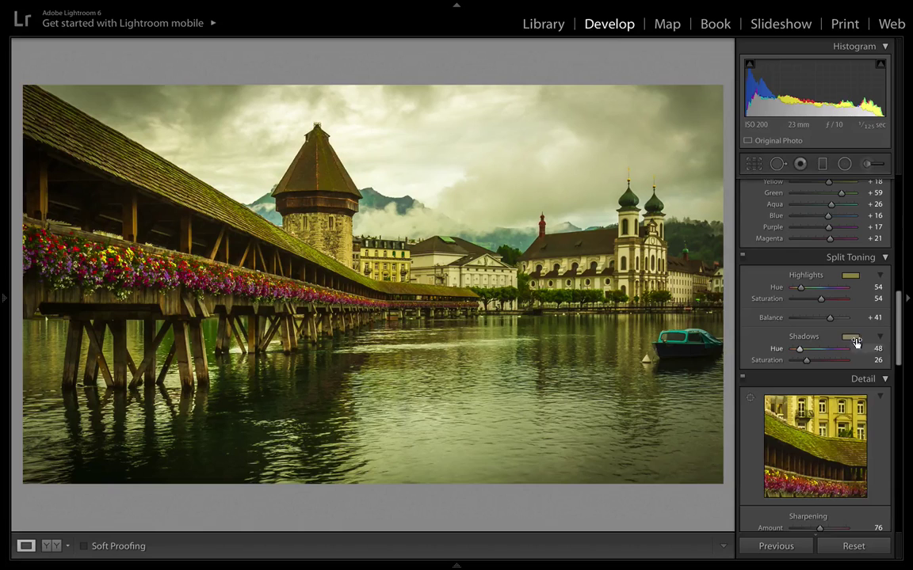
Step: Reset the split-toning balance between highlights and shadows to 0
{"action": "scroll", "coordinate": [854, 337], "scroll_direction": "up", "scroll_amount": 1}
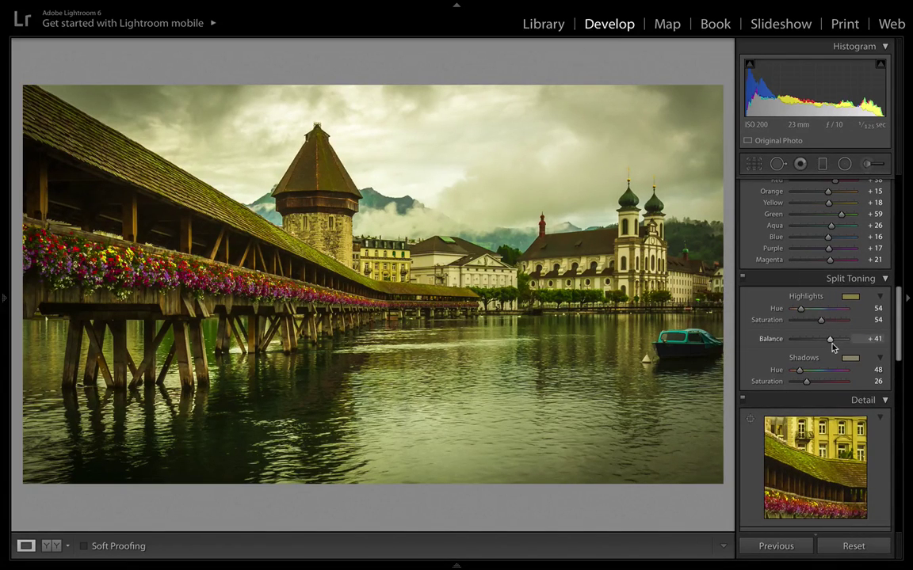
{"action": "left_click_drag", "start_coordinate": [831, 341], "coordinate": [824, 343]}
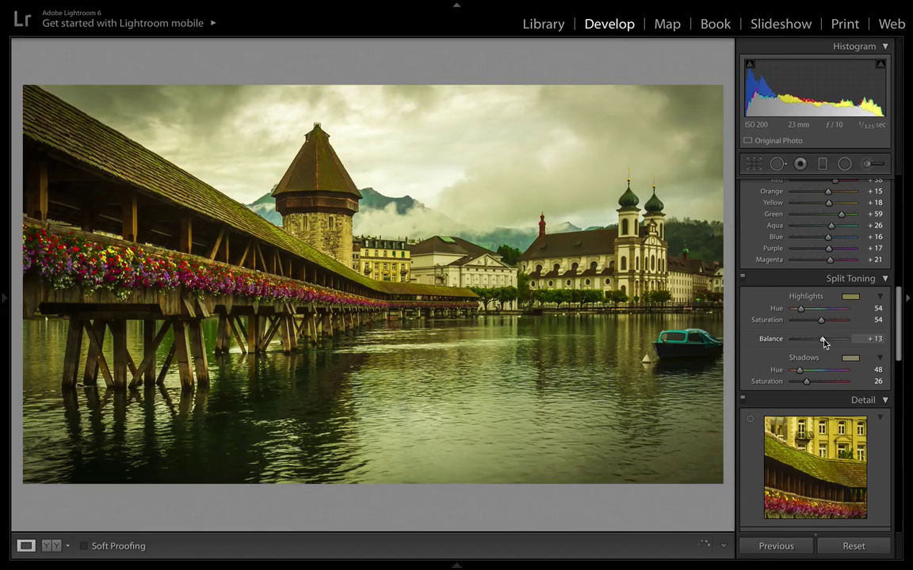
{"action": "double_click", "coordinate": [824, 342]}
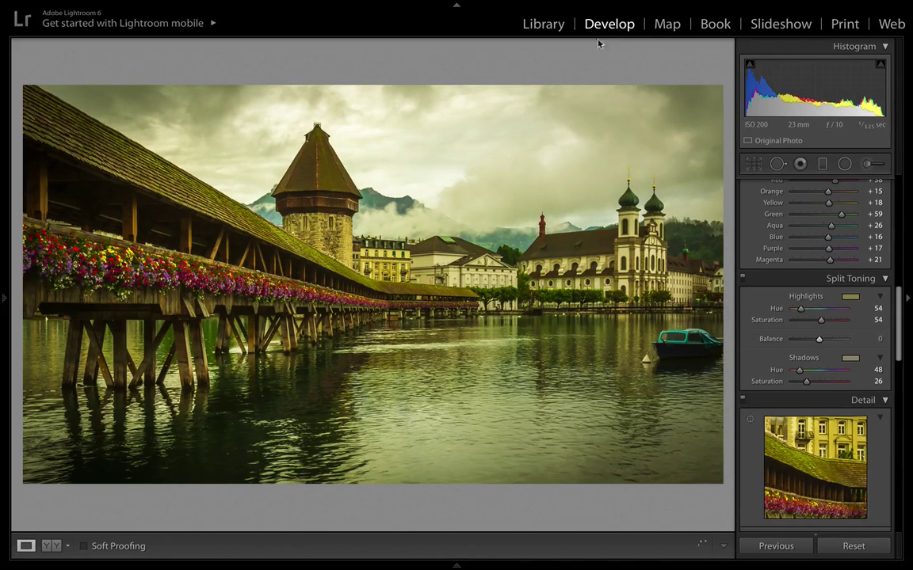
Step: Review the fourth photo's split-toning balance and colour saturation settings, and return to developing the fifth photo
{"action": "key", "text": "g"}
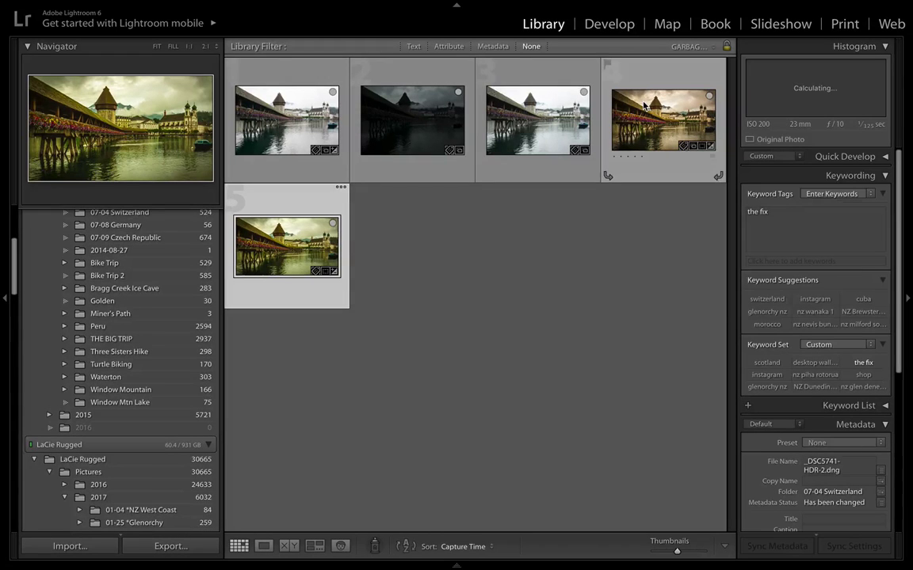
{"action": "left_click", "coordinate": [658, 127]}
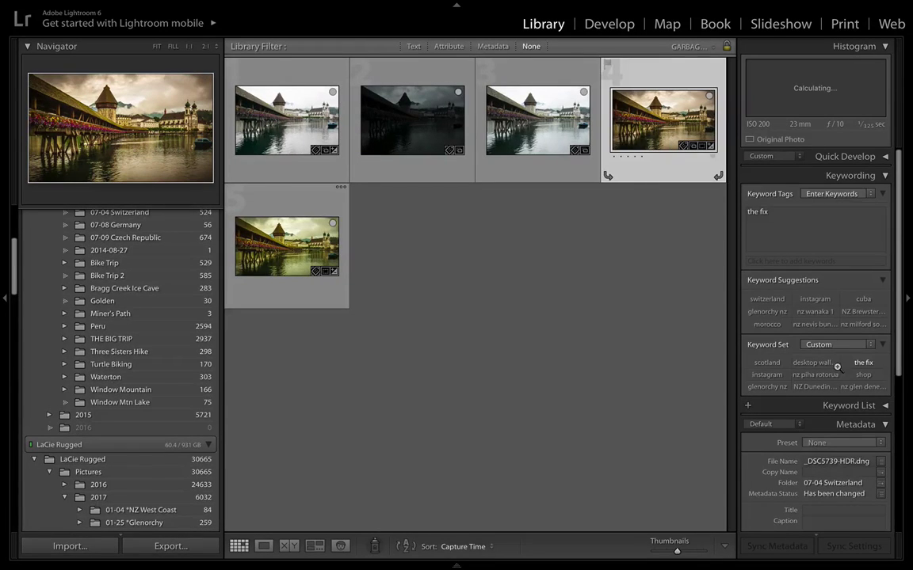
{"action": "key", "text": "d"}
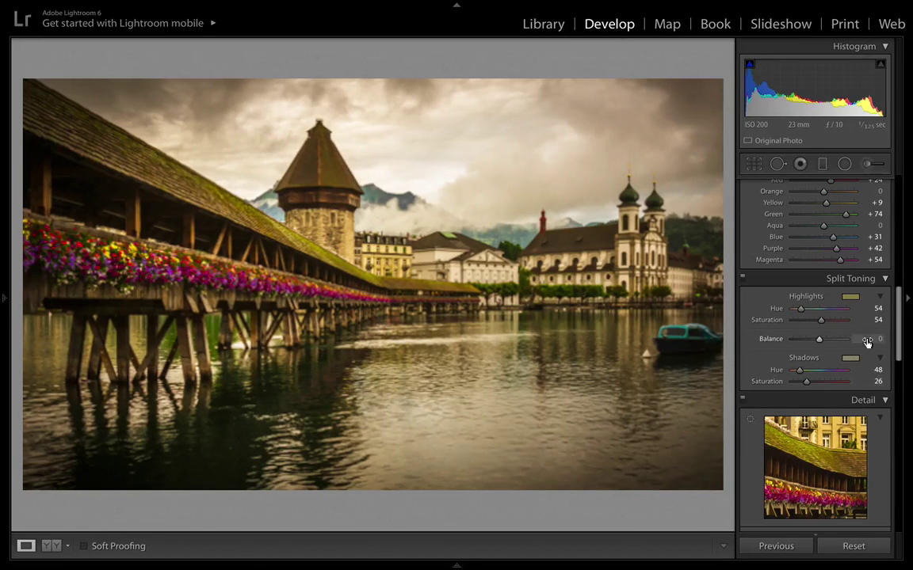
{"action": "scroll", "coordinate": [866, 353], "scroll_direction": "up", "scroll_amount": 2}
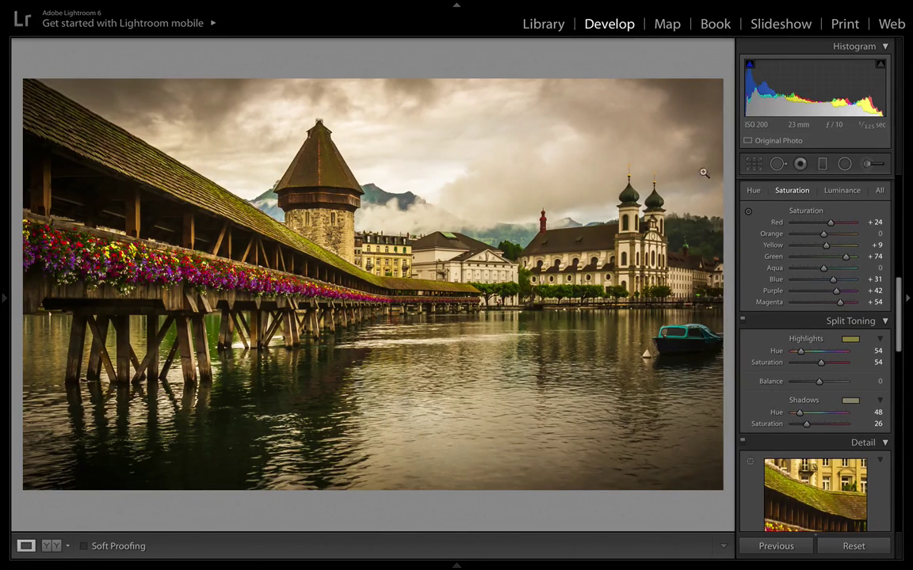
{"action": "left_click", "coordinate": [546, 25]}
{"action": "left_click", "coordinate": [293, 250]}
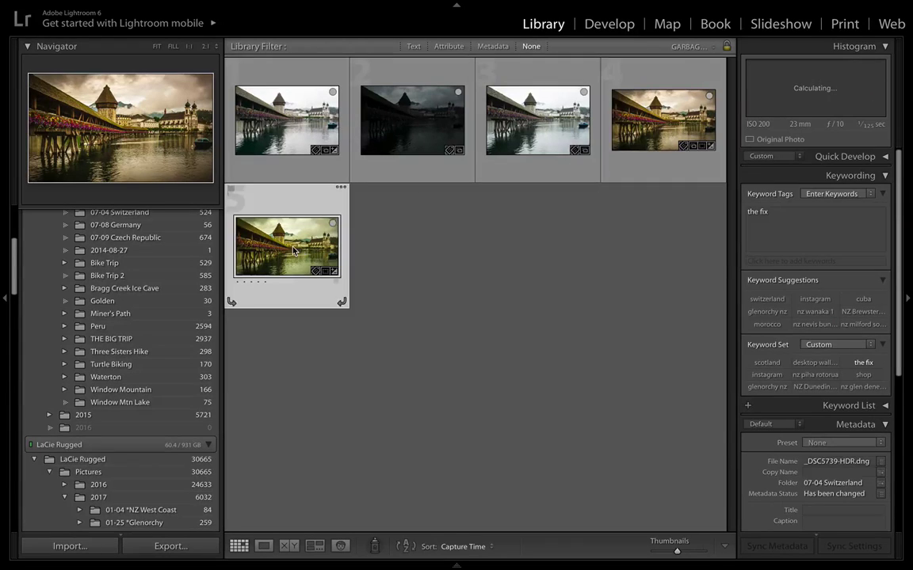
{"action": "key", "text": "d"}
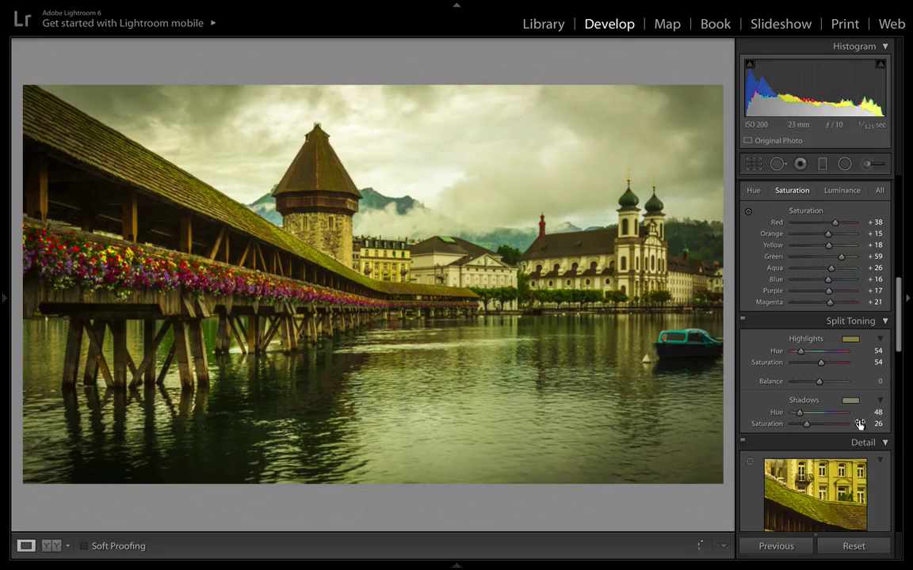
Step: Set the photo's vibrance to +44 and warm its white balance temperature to 8,448
{"action": "scroll", "coordinate": [862, 352], "scroll_direction": "up", "scroll_amount": 10}
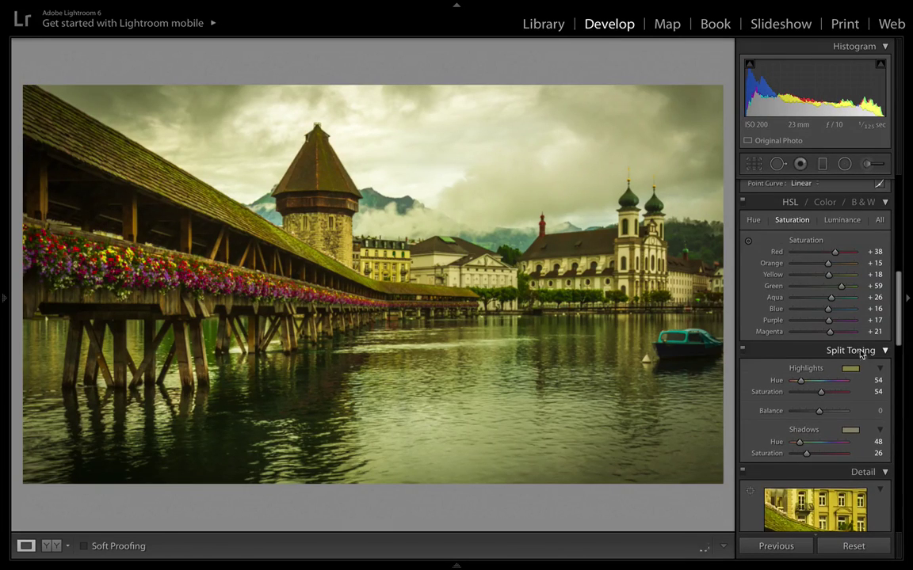
{"action": "left_click_drag", "start_coordinate": [837, 306], "coordinate": [832, 309]}
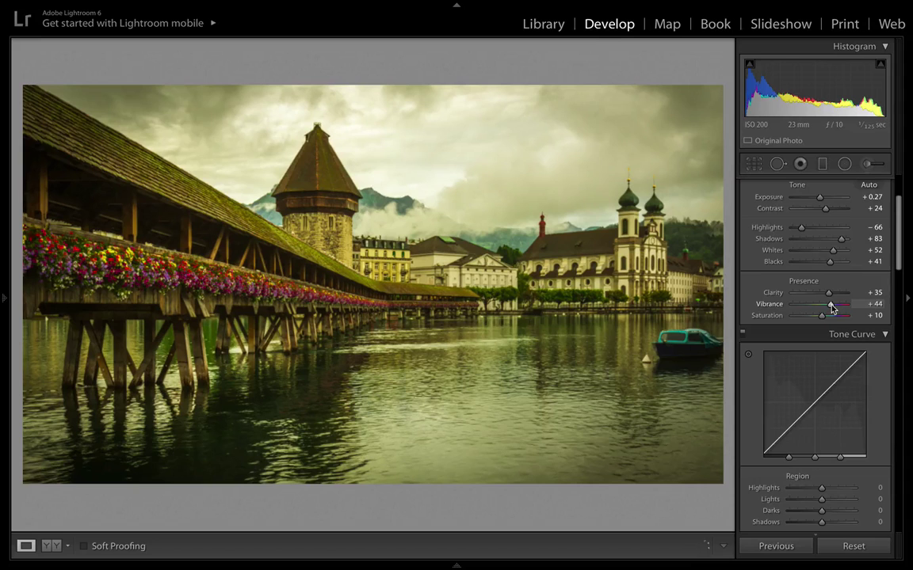
{"action": "scroll", "coordinate": [829, 305], "scroll_direction": "up", "scroll_amount": 3}
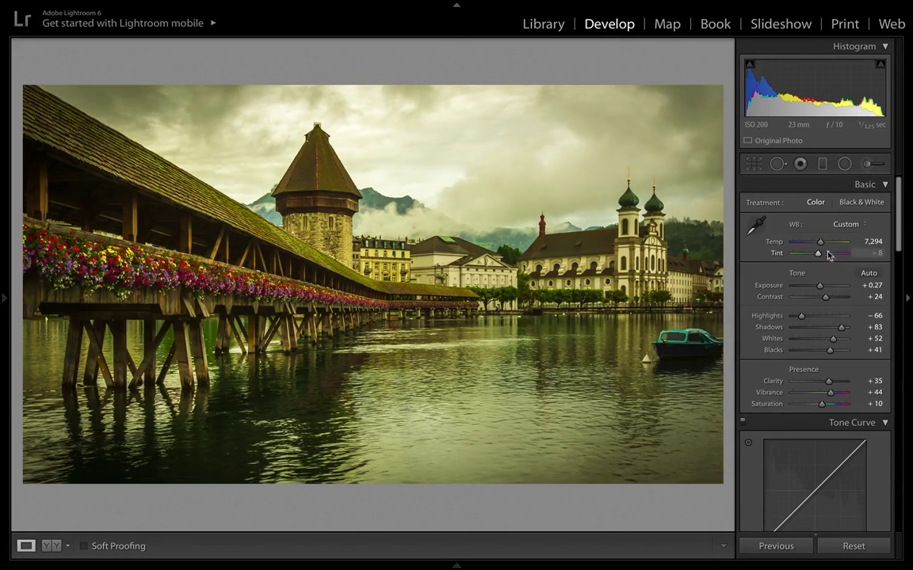
{"action": "left_click_drag", "start_coordinate": [821, 243], "coordinate": [827, 249]}
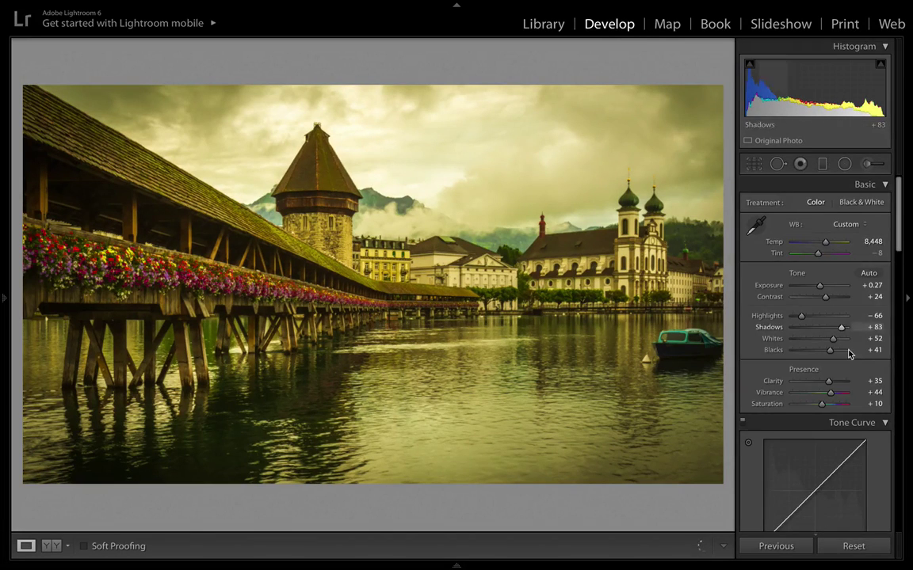
{"action": "scroll", "coordinate": [849, 350], "scroll_direction": "down", "scroll_amount": 15}
{"action": "scroll", "coordinate": [824, 348], "scroll_direction": "down", "scroll_amount": 6}
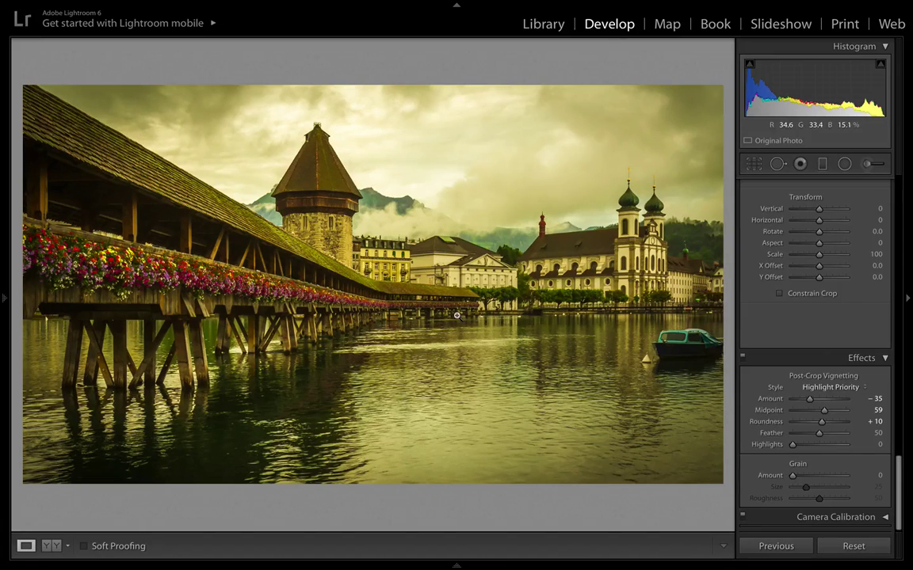
{"action": "scroll", "coordinate": [846, 310], "scroll_direction": "up", "scroll_amount": 3}
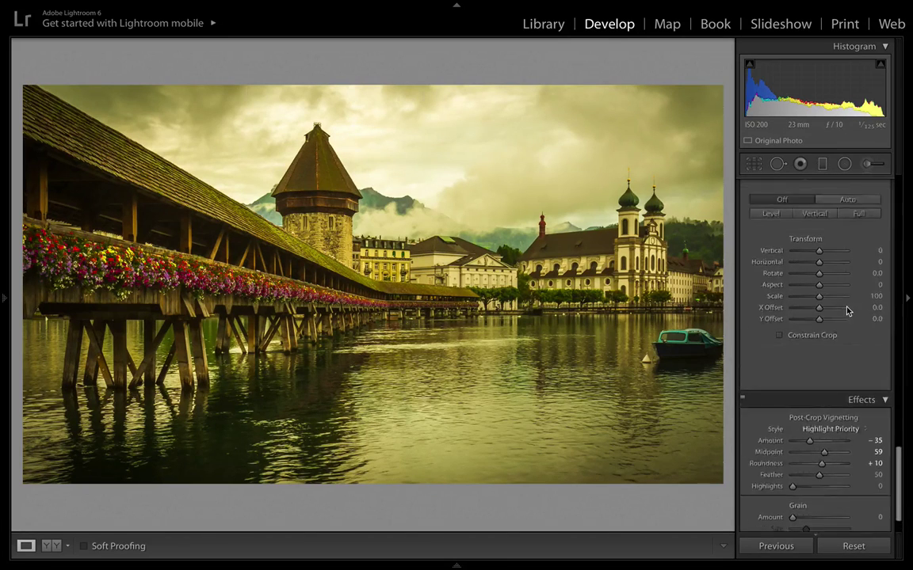
Step: Prepare an adjustment brush with the Extra Pop effect and a brush size of 8.0
{"action": "left_click", "coordinate": [868, 166]}
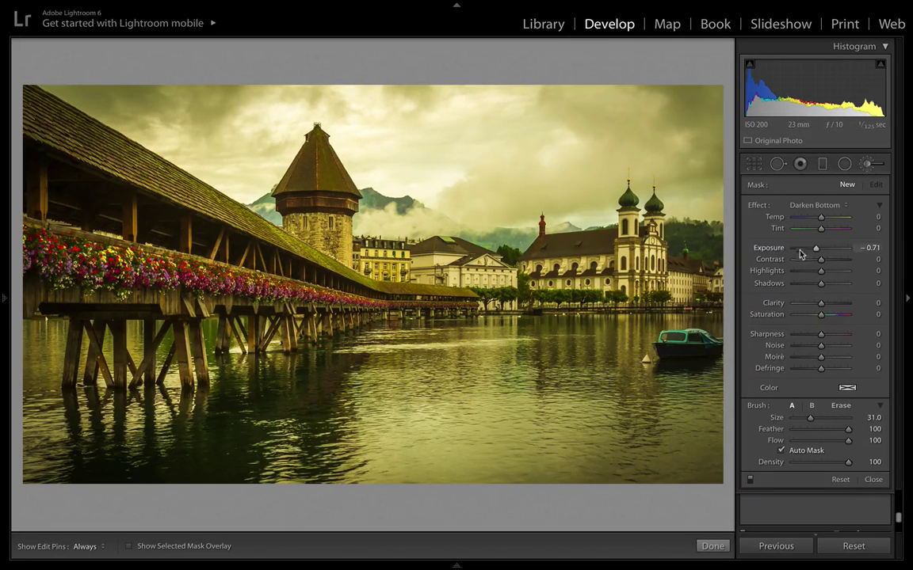
{"action": "left_click", "coordinate": [806, 205]}
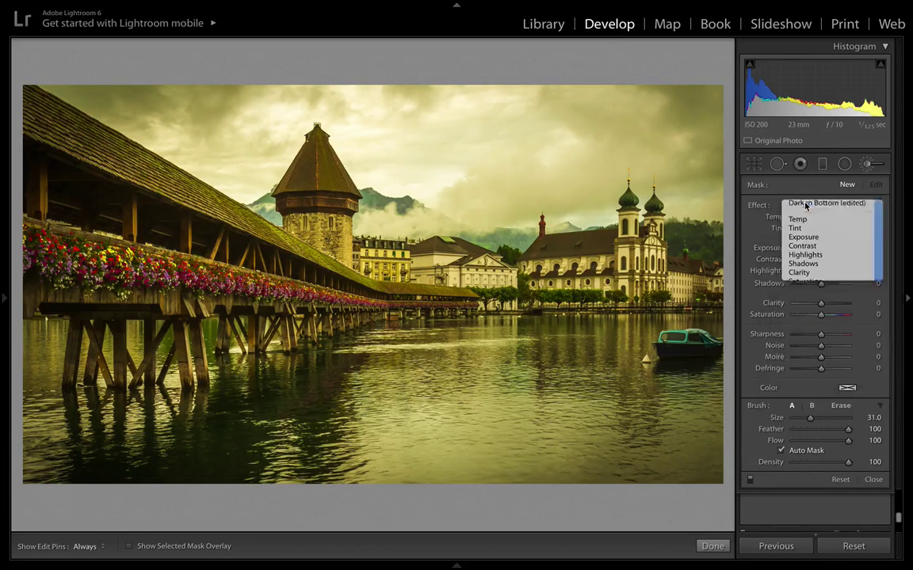
{"action": "left_click", "coordinate": [806, 370]}
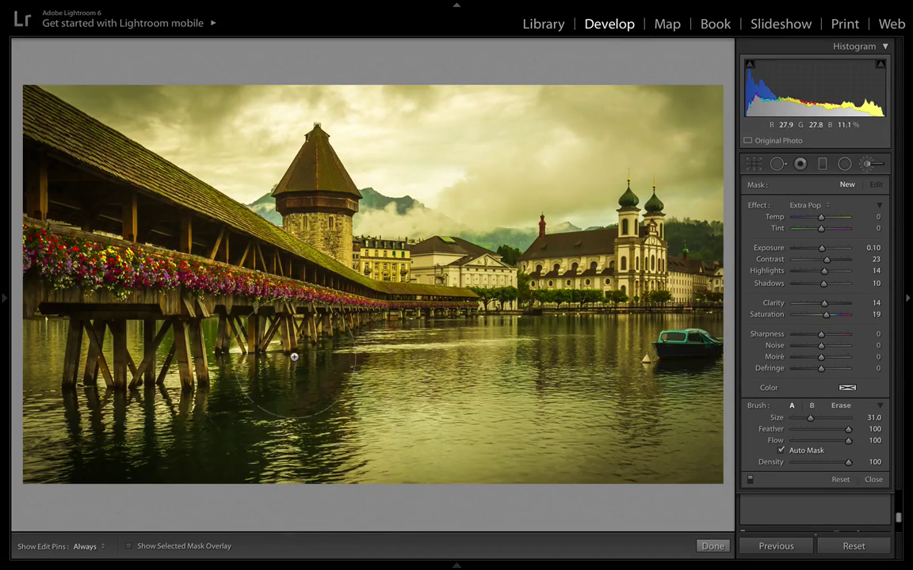
{"action": "scroll", "coordinate": [292, 355], "scroll_direction": "down", "scroll_amount": 2}
{"action": "scroll", "coordinate": [293, 351], "scroll_direction": "down", "scroll_amount": 8}
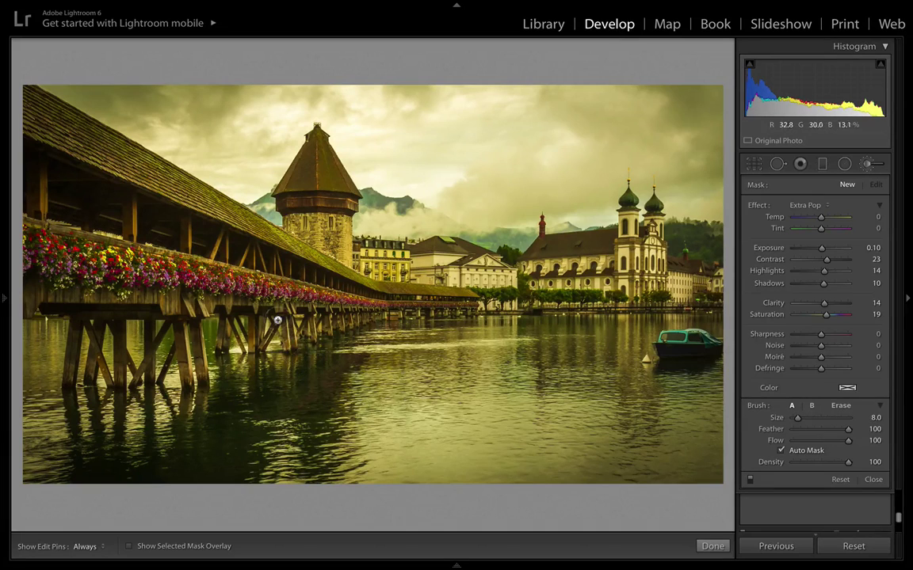
Step: Paint the Extra Pop adjustment over the flowers along the bridge with the edit pins hidden, show the pins again, and set the brush's shadows to 13
{"action": "key", "text": "h"}
{"action": "mouse_move", "coordinate": [63, 278]}
{"action": "left_mouse_down"}
{"action": "mouse_move", "coordinate": [38, 238]}
{"action": "mouse_move", "coordinate": [63, 228]}
{"action": "mouse_move", "coordinate": [321, 277]}
{"action": "mouse_move", "coordinate": [348, 269]}
{"action": "mouse_move", "coordinate": [136, 251]}
{"action": "mouse_move", "coordinate": [40, 230]}
{"action": "mouse_move", "coordinate": [31, 237]}
{"action": "mouse_move", "coordinate": [32, 225]}
{"action": "left_mouse_up"}
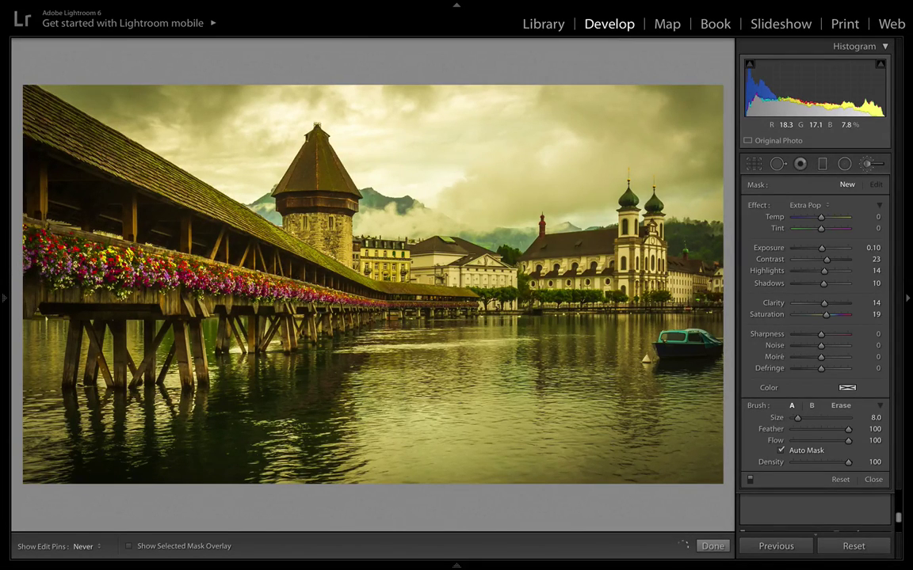
{"action": "mouse_move", "coordinate": [329, 269]}
{"action": "left_mouse_down"}
{"action": "mouse_move", "coordinate": [349, 275]}
{"action": "mouse_move", "coordinate": [72, 233]}
{"action": "mouse_move", "coordinate": [30, 230]}
{"action": "mouse_move", "coordinate": [32, 242]}
{"action": "left_mouse_up"}
{"action": "key", "text": "h"}
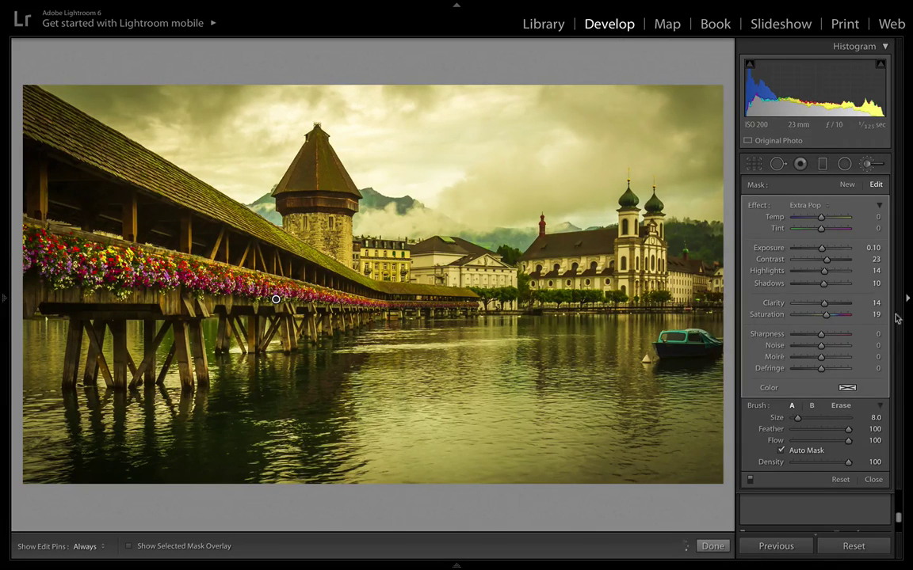
{"action": "left_click_drag", "start_coordinate": [823, 285], "coordinate": [825, 286]}
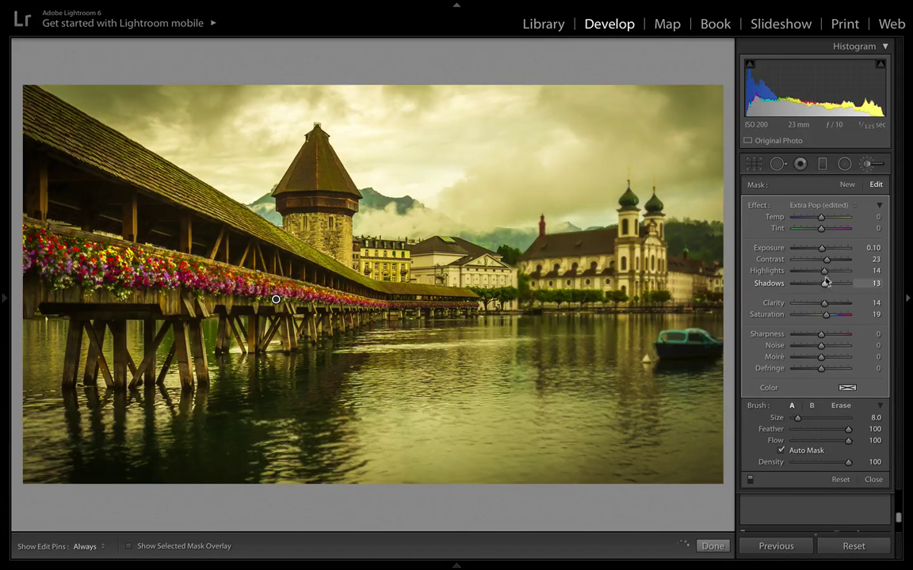
Step: Set the Extra Pop adjustment's contrast to 18 and reduce the brush size to 4.0 for close-up work on the bridge
{"action": "left_click_drag", "start_coordinate": [826, 260], "coordinate": [826, 263]}
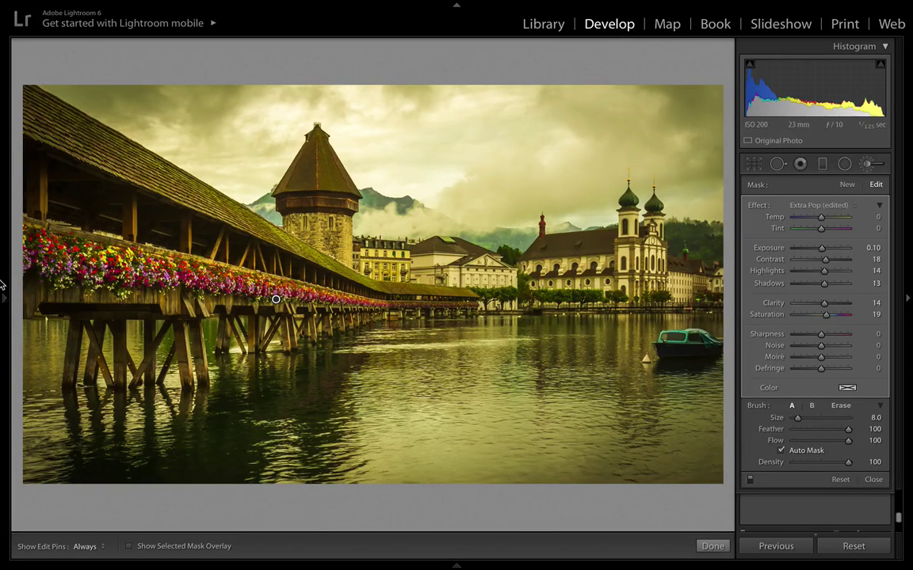
{"action": "key", "text": "F7"}
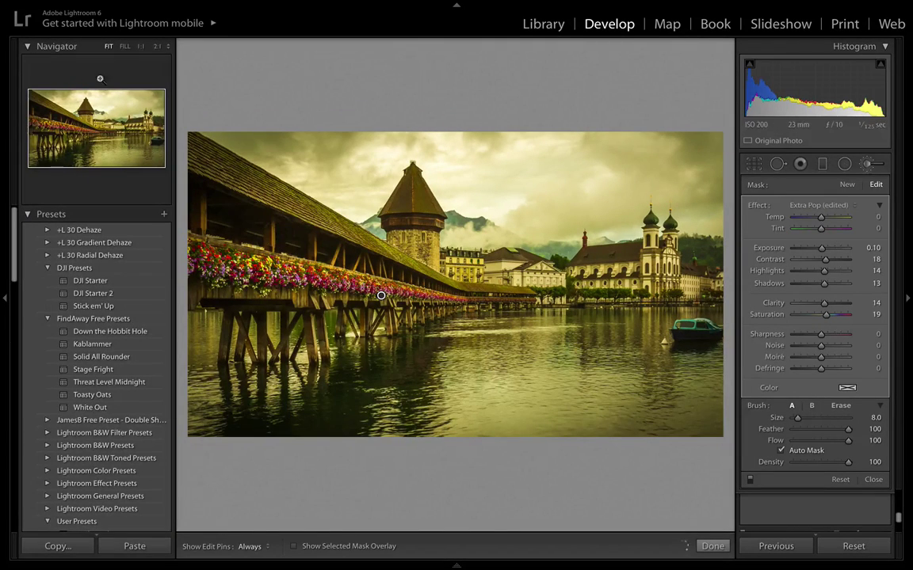
{"action": "key", "text": "z"}
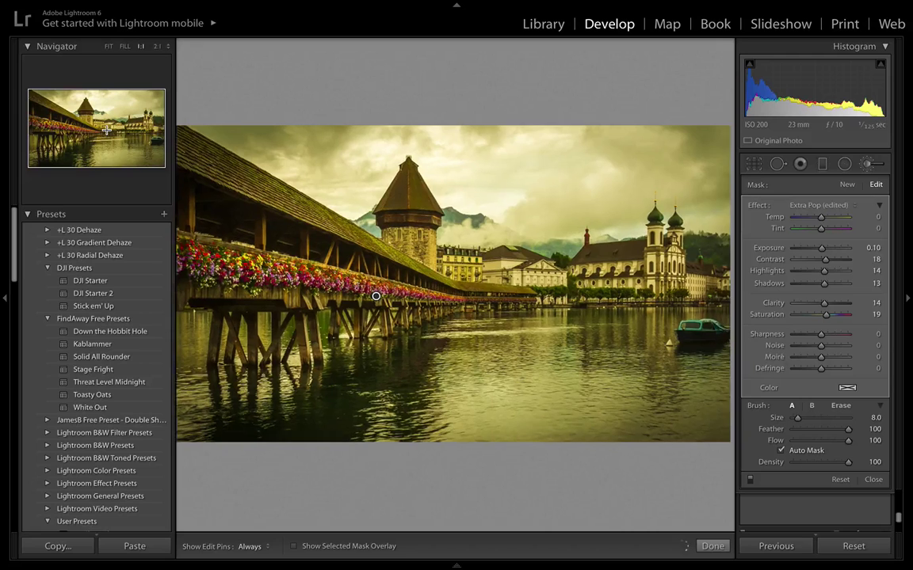
{"action": "key", "text": "bracketleft"}
{"action": "key", "text": "bracketleft"}
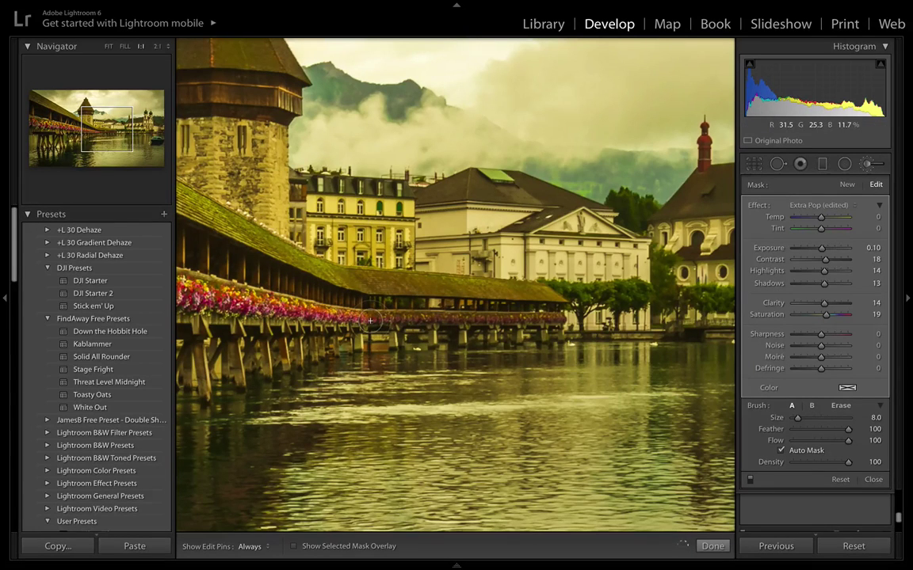
Step: Touch up the flowers at the far end of the bridge with the edit pins hidden, show the pins again, and finish the brush adjustment
{"action": "key", "text": "h"}
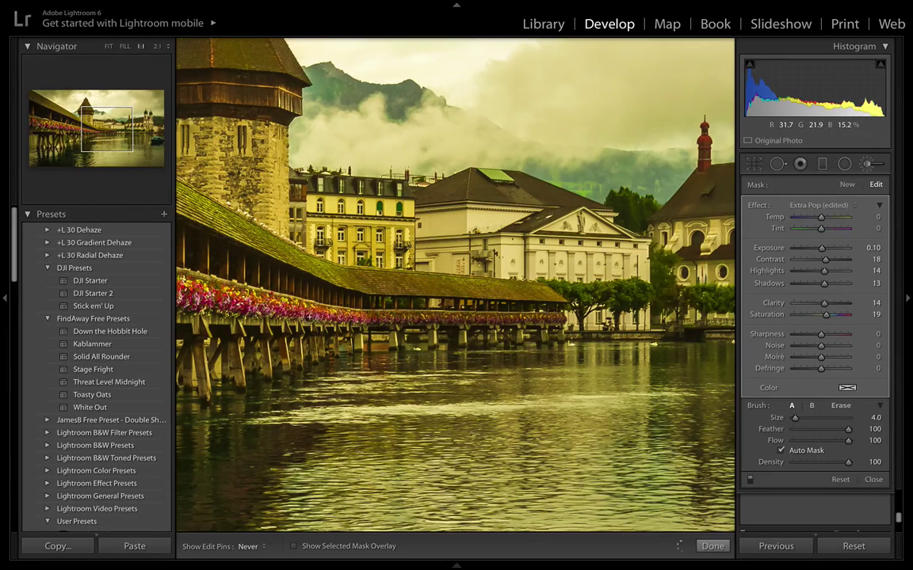
{"action": "key", "text": "h"}
{"action": "key", "text": "h"}
{"action": "left_click", "coordinate": [109, 46]}
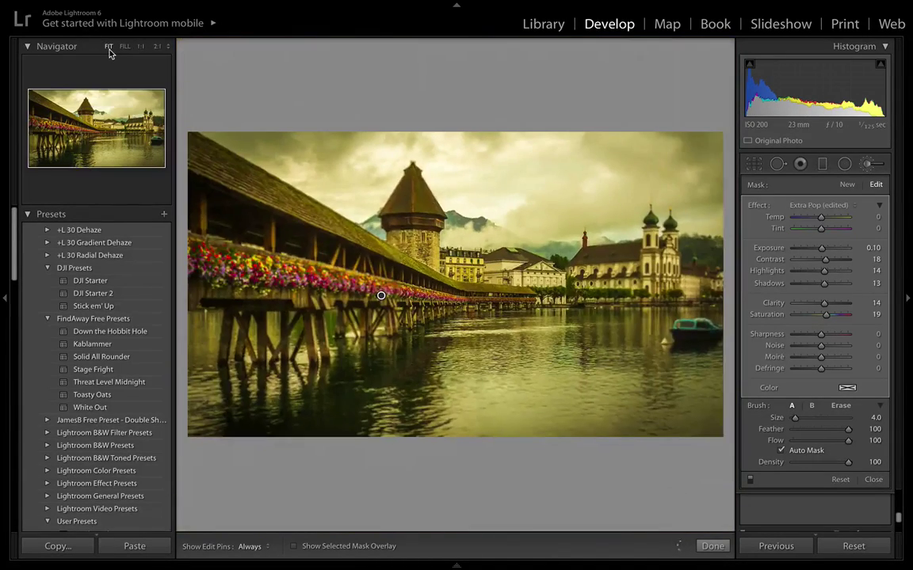
{"action": "left_click", "coordinate": [3, 251]}
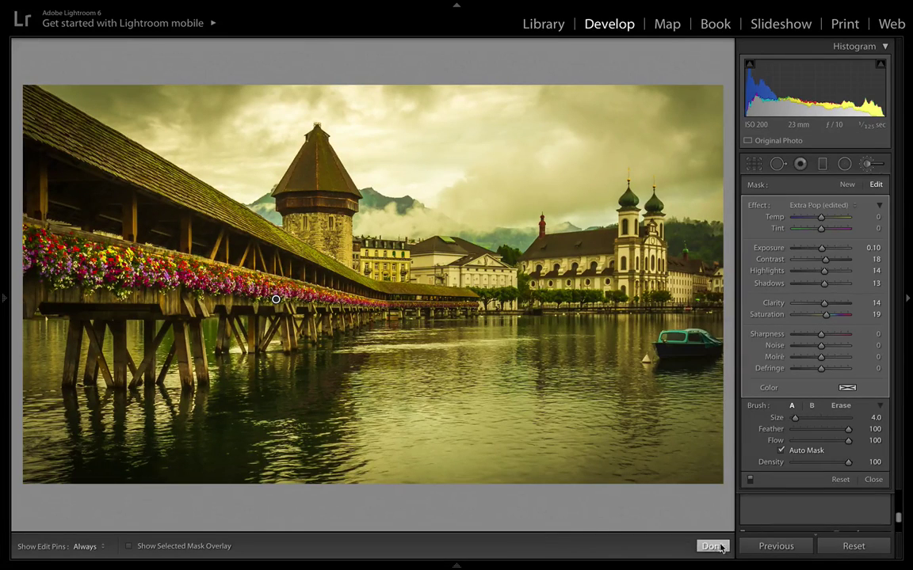
{"action": "left_click", "coordinate": [713, 546]}
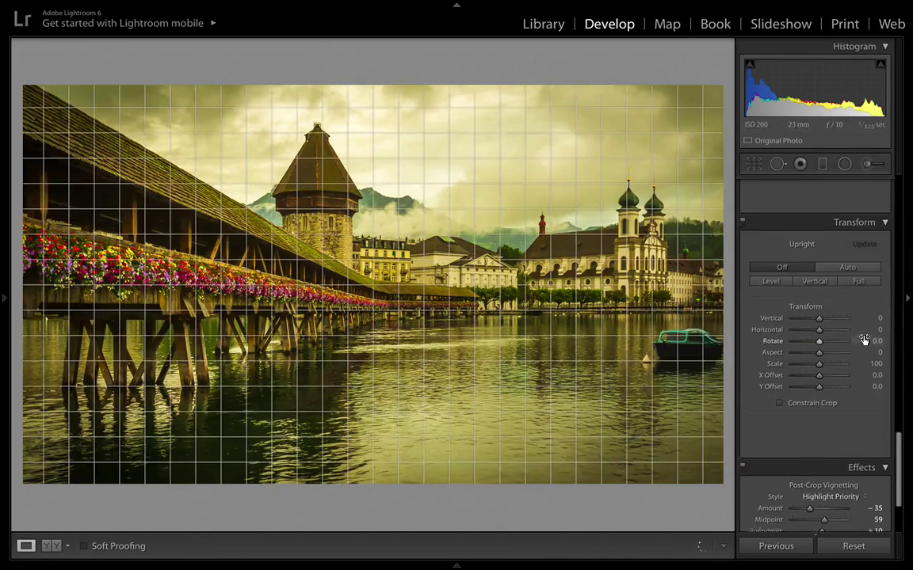
Step: Set the photo's overall saturation to +5 and its white balance tint to +11
{"action": "scroll", "coordinate": [863, 344], "scroll_direction": "up", "scroll_amount": 4}
{"action": "scroll", "coordinate": [863, 343], "scroll_direction": "up", "scroll_amount": 10}
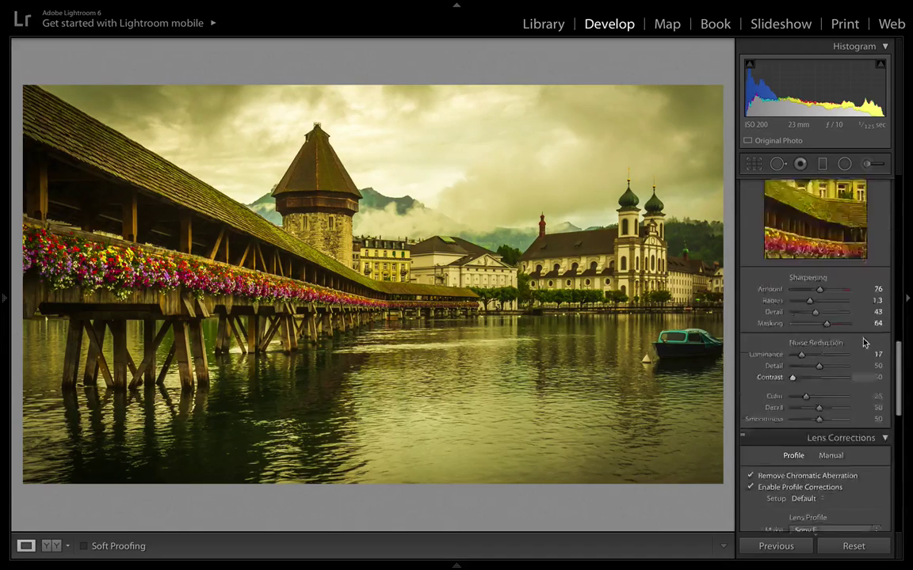
{"action": "scroll", "coordinate": [860, 348], "scroll_direction": "down", "scroll_amount": 1}
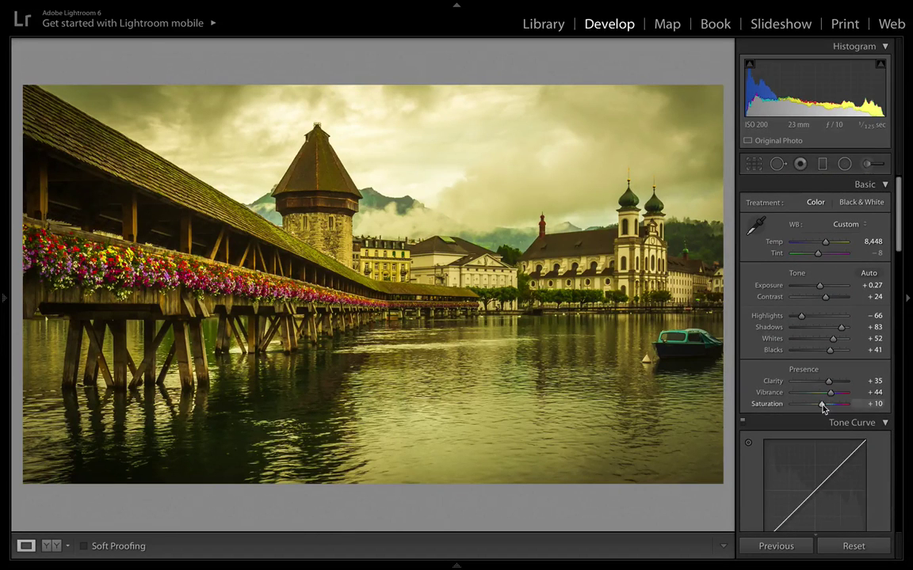
{"action": "left_click_drag", "start_coordinate": [824, 404], "coordinate": [821, 405]}
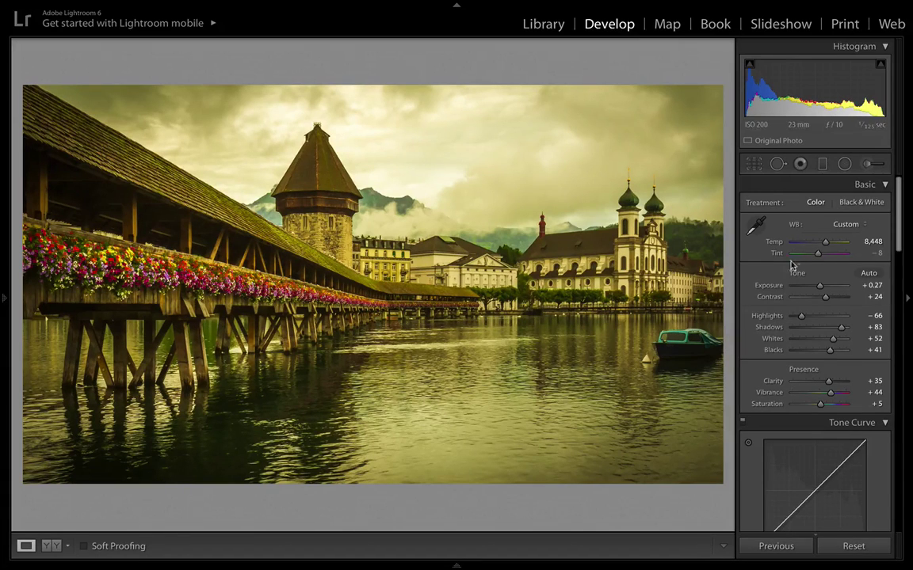
{"action": "left_click_drag", "start_coordinate": [818, 257], "coordinate": [819, 257]}
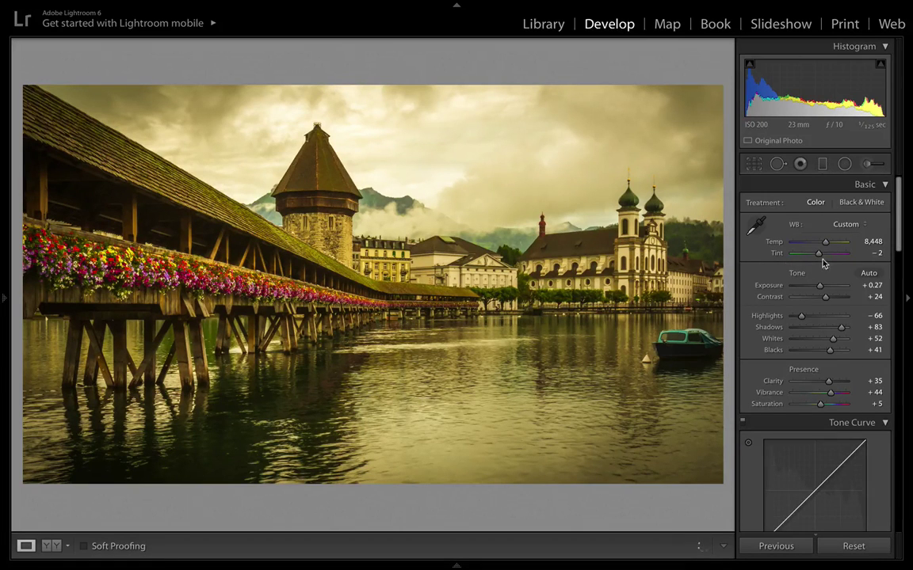
{"action": "mouse_move", "coordinate": [820, 257]}
{"action": "left_mouse_down"}
{"action": "mouse_move", "coordinate": [812, 257]}
{"action": "mouse_move", "coordinate": [822, 258]}
{"action": "left_mouse_up"}
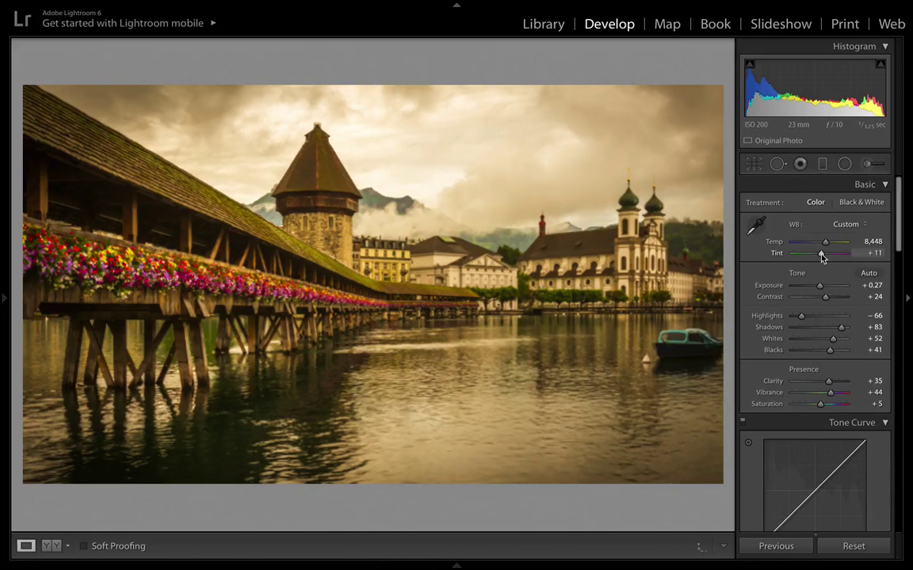
Step: Compare the photo before and after editing side by side, check it against the other versions in the library, and return to developing it
{"action": "key", "text": "y"}
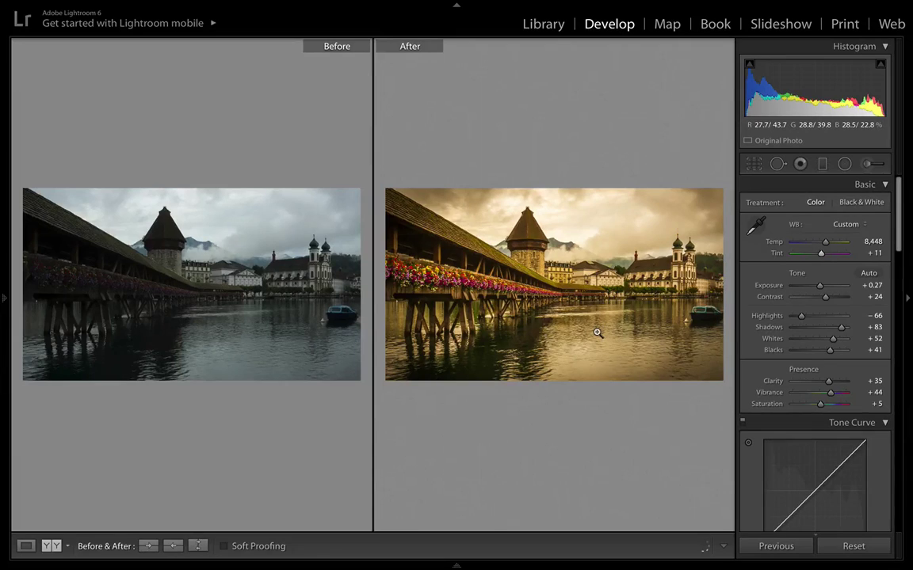
{"action": "key", "text": "y"}
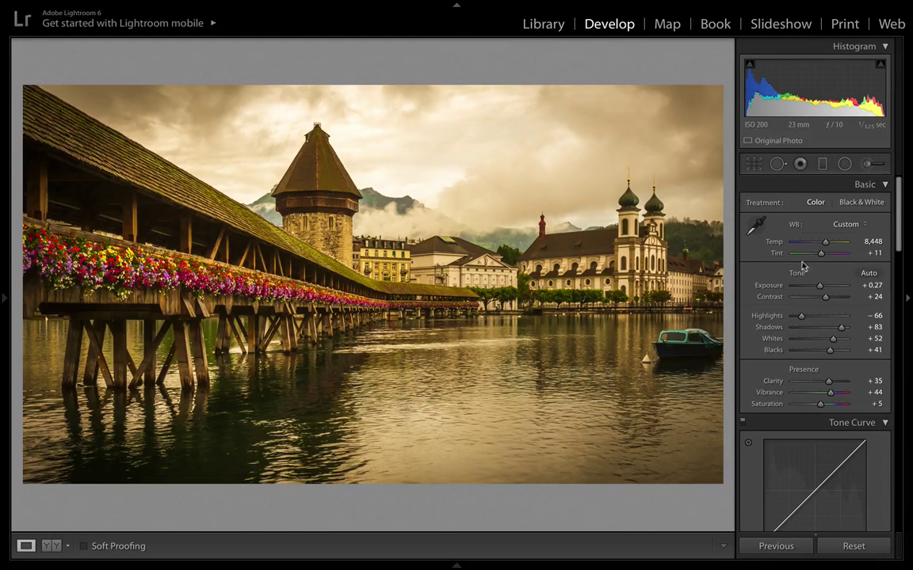
{"action": "left_click", "coordinate": [543, 26]}
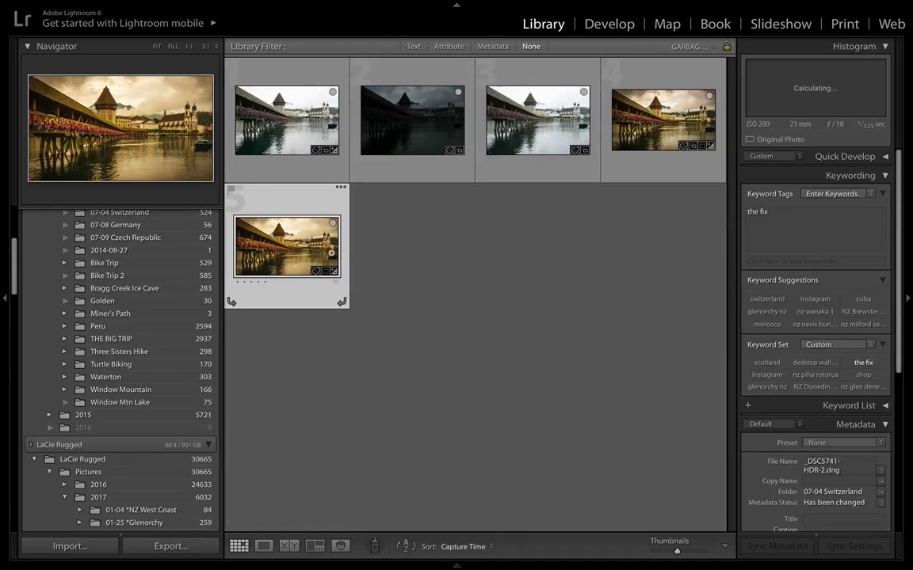
{"action": "key", "text": "d"}
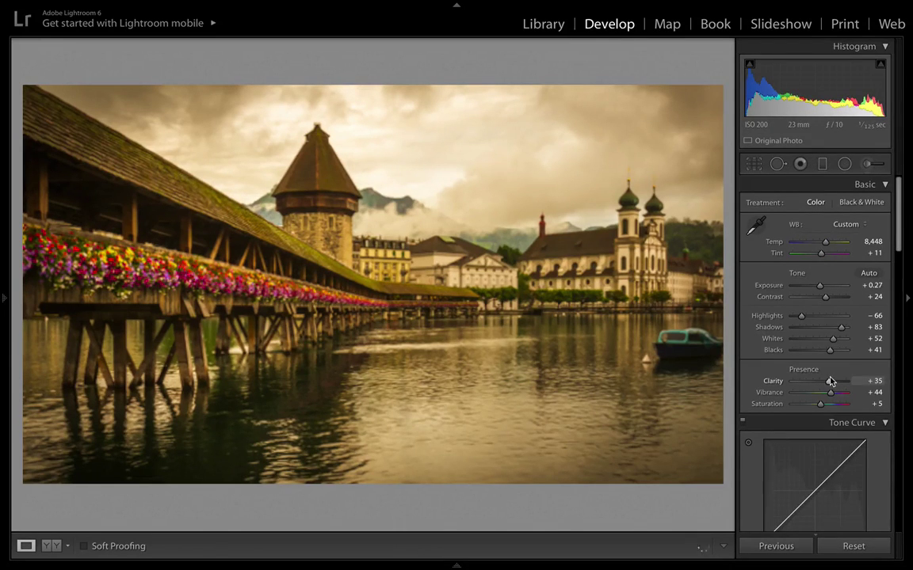
Step: Review the photo's basic, tone curve, colour saturation, split toning, detail, lens correction, transform and vignette settings
{"action": "scroll", "coordinate": [829, 381], "scroll_direction": "down", "scroll_amount": 2}
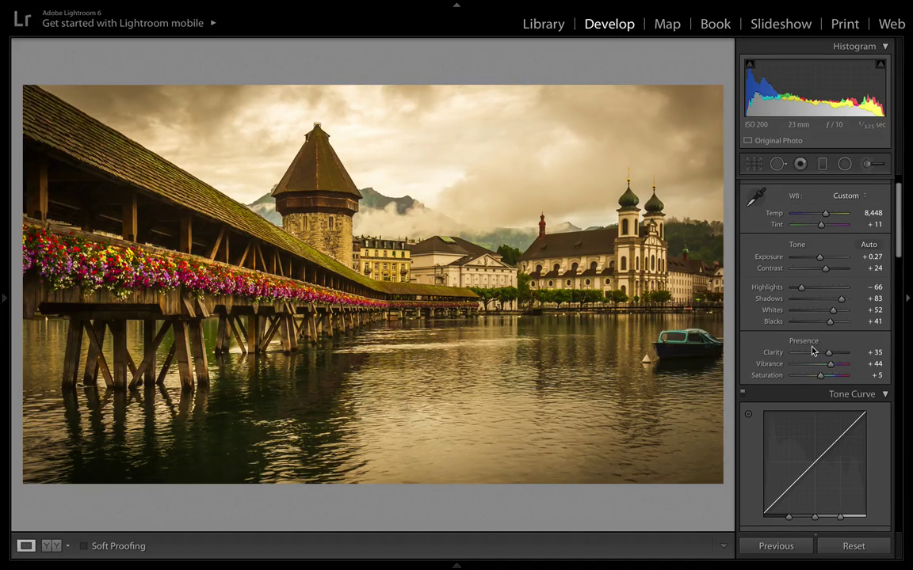
{"action": "scroll", "coordinate": [812, 352], "scroll_direction": "down", "scroll_amount": 6}
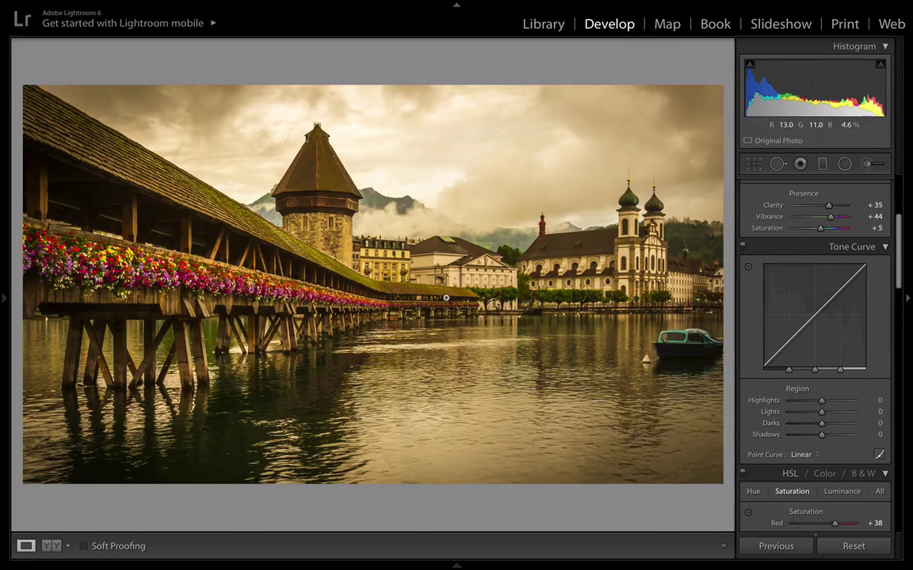
{"action": "scroll", "coordinate": [835, 317], "scroll_direction": "down", "scroll_amount": 15}
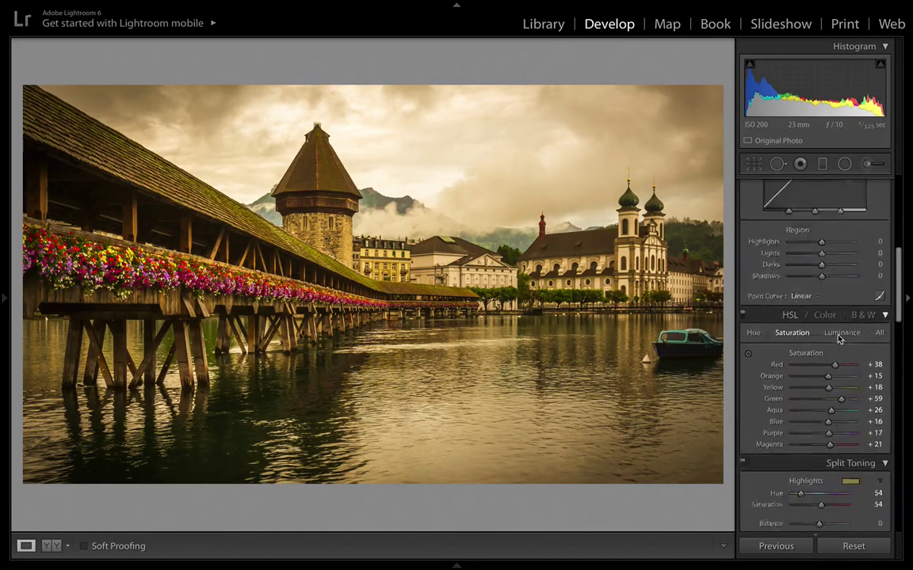
{"action": "scroll", "coordinate": [836, 338], "scroll_direction": "up", "scroll_amount": 10}
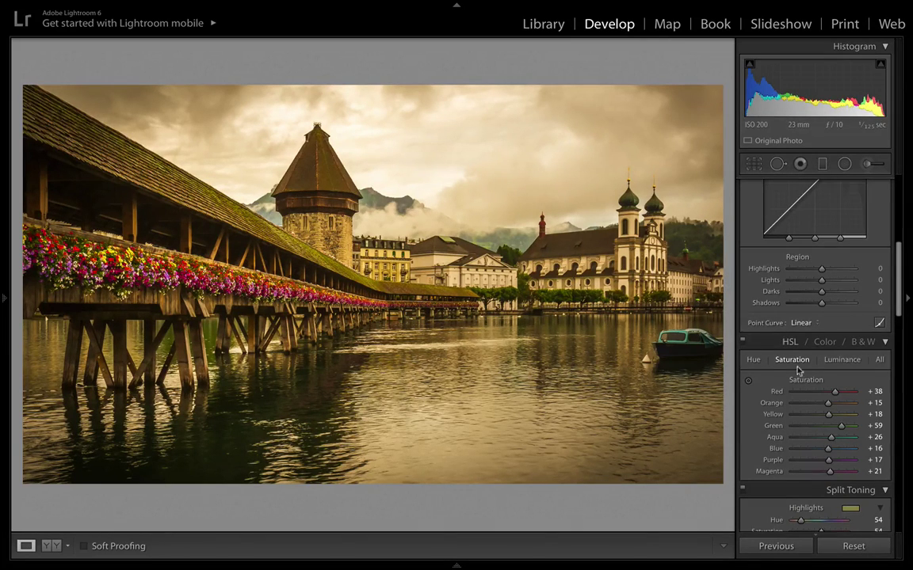
{"action": "scroll", "coordinate": [800, 372], "scroll_direction": "down", "scroll_amount": 5}
{"action": "scroll", "coordinate": [800, 376], "scroll_direction": "down", "scroll_amount": 1}
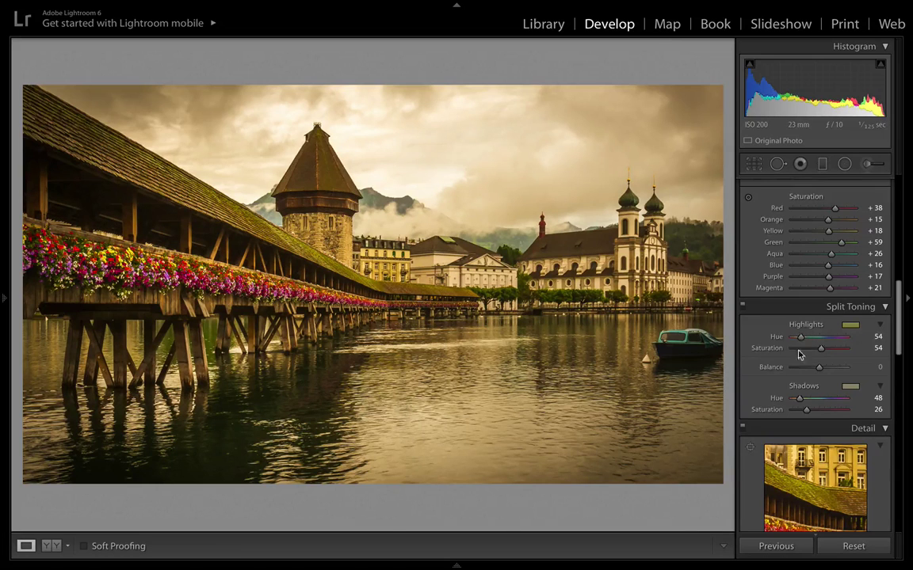
{"action": "scroll", "coordinate": [802, 376], "scroll_direction": "down", "scroll_amount": 1}
{"action": "scroll", "coordinate": [802, 375], "scroll_direction": "down", "scroll_amount": 7}
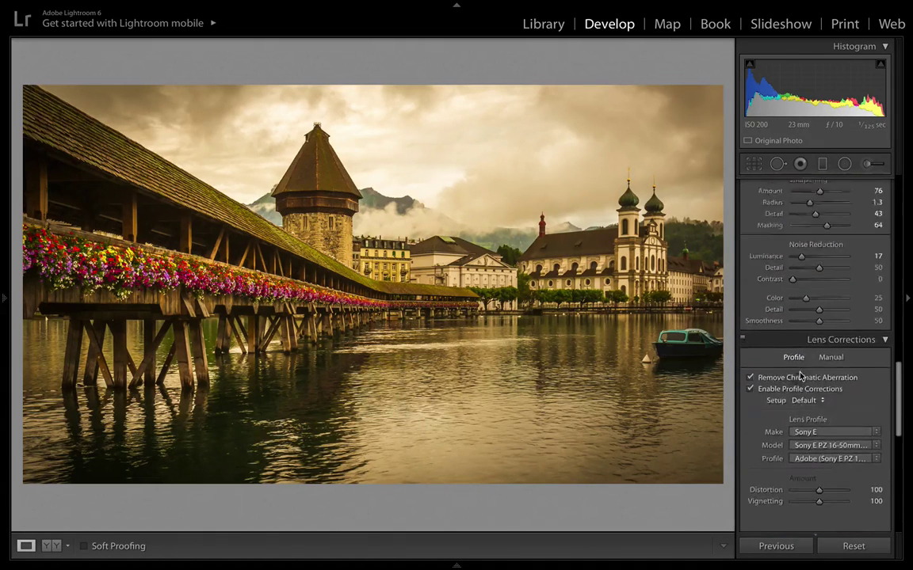
{"action": "scroll", "coordinate": [817, 393], "scroll_direction": "down", "scroll_amount": 3}
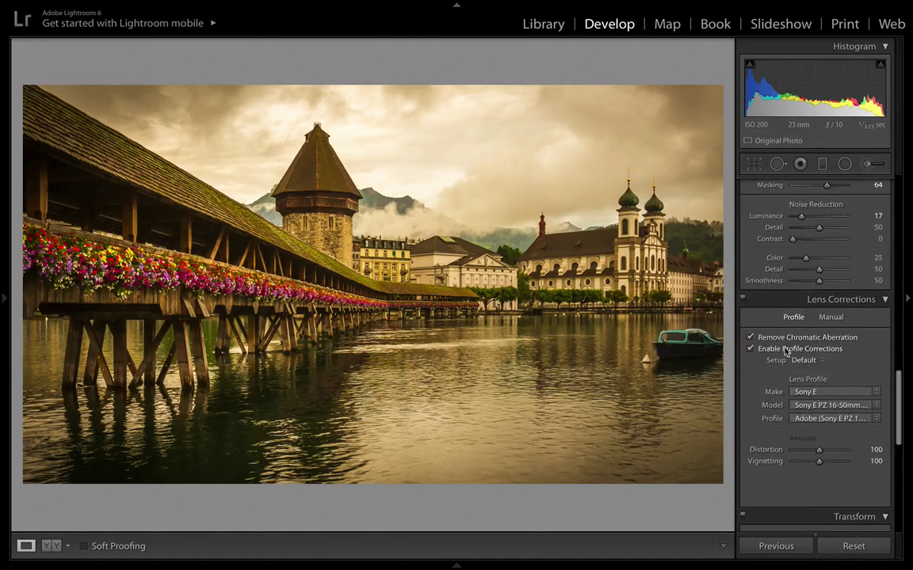
{"action": "left_click_drag", "start_coordinate": [818, 449], "coordinate": [818, 453]}
{"action": "scroll", "coordinate": [819, 450], "scroll_direction": "down", "scroll_amount": 10}
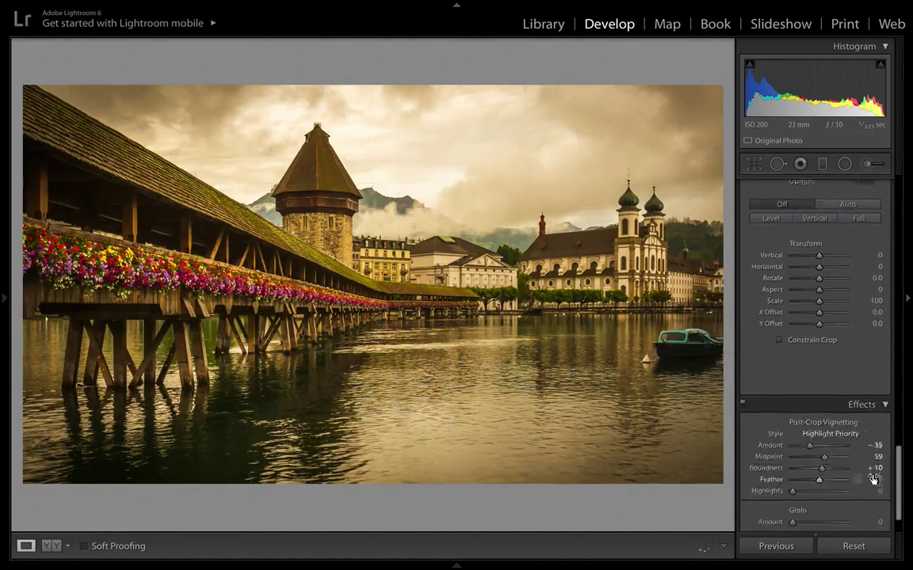
{"action": "scroll", "coordinate": [835, 399], "scroll_direction": "up", "scroll_amount": 12}
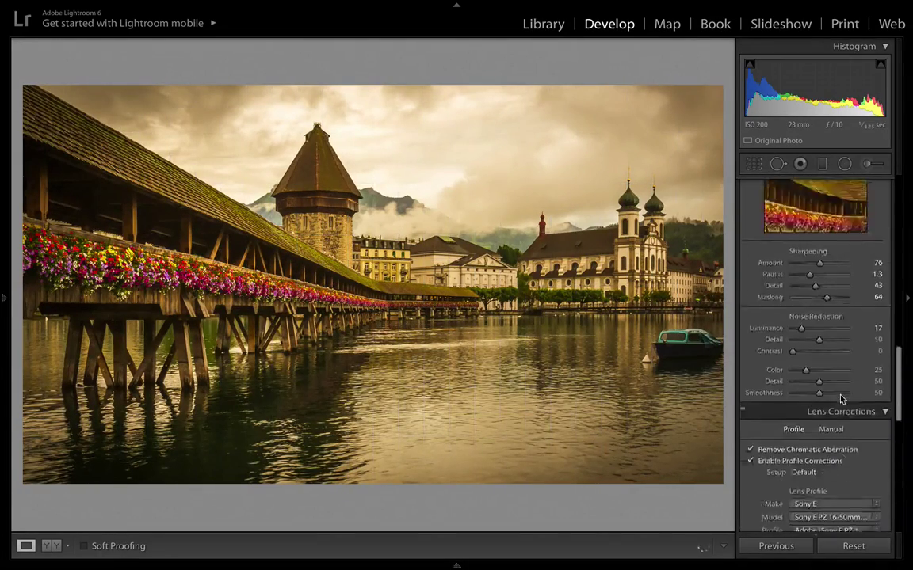
{"action": "scroll", "coordinate": [838, 400], "scroll_direction": "up", "scroll_amount": 8}
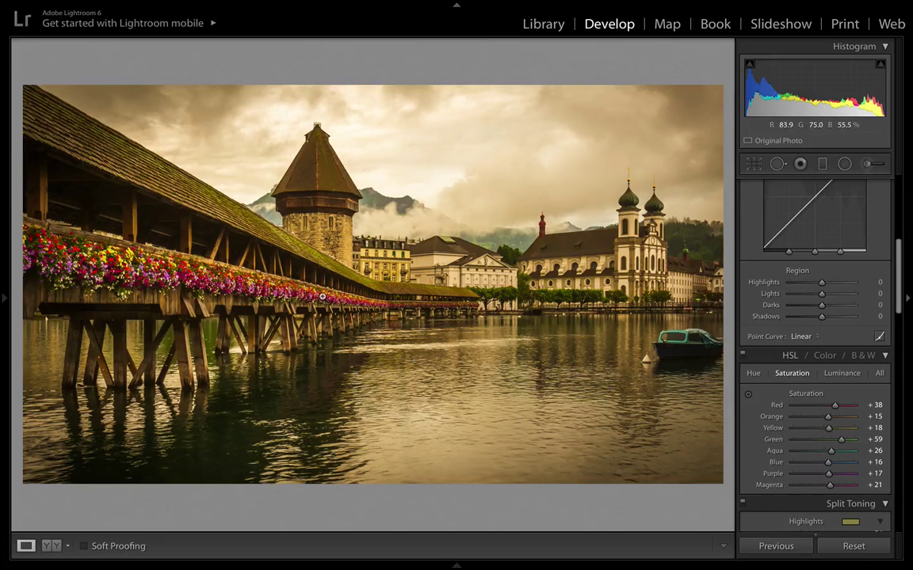
{"action": "scroll", "coordinate": [761, 323], "scroll_direction": "up", "scroll_amount": 5}
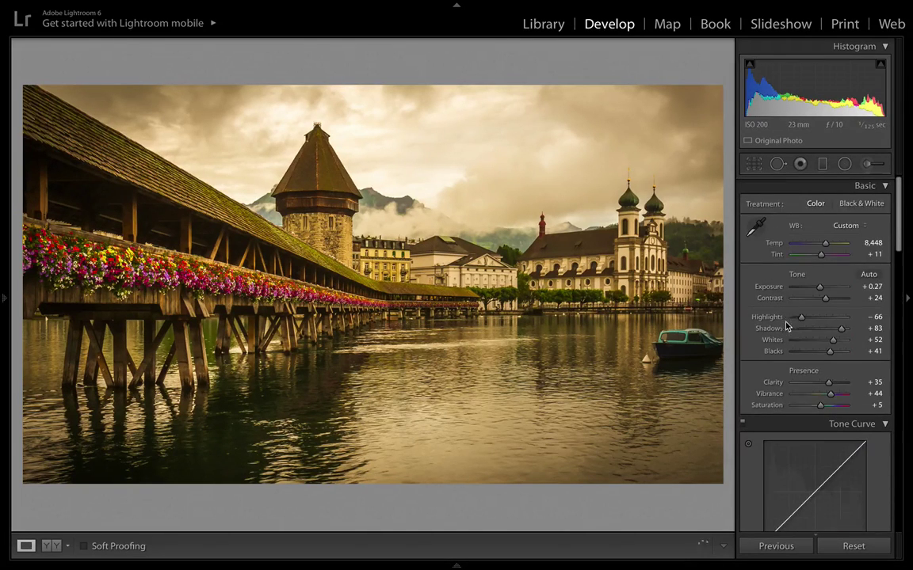